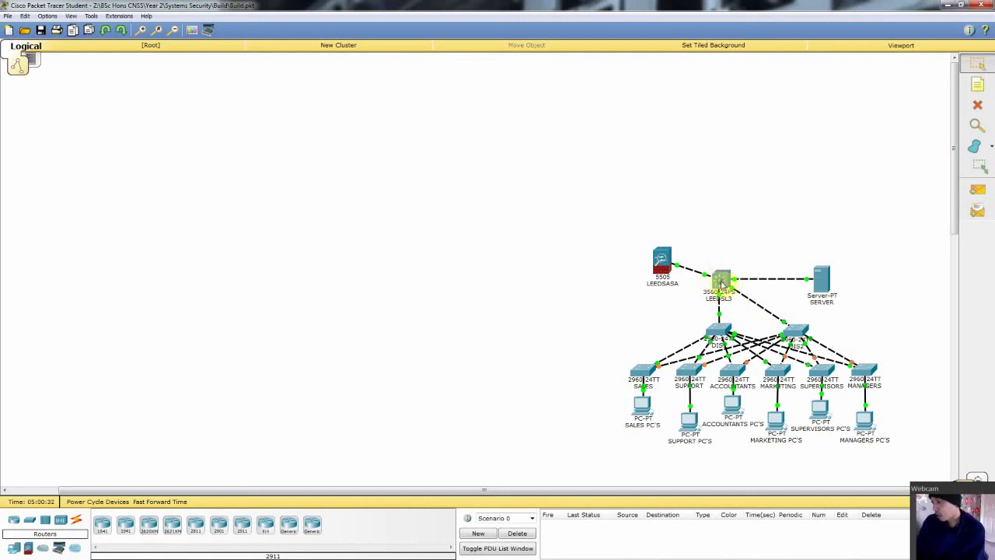
# Open the LEEDSL3 switch's CLI and wake the console to its timed-out password prompt
pyautogui.click(721, 279)
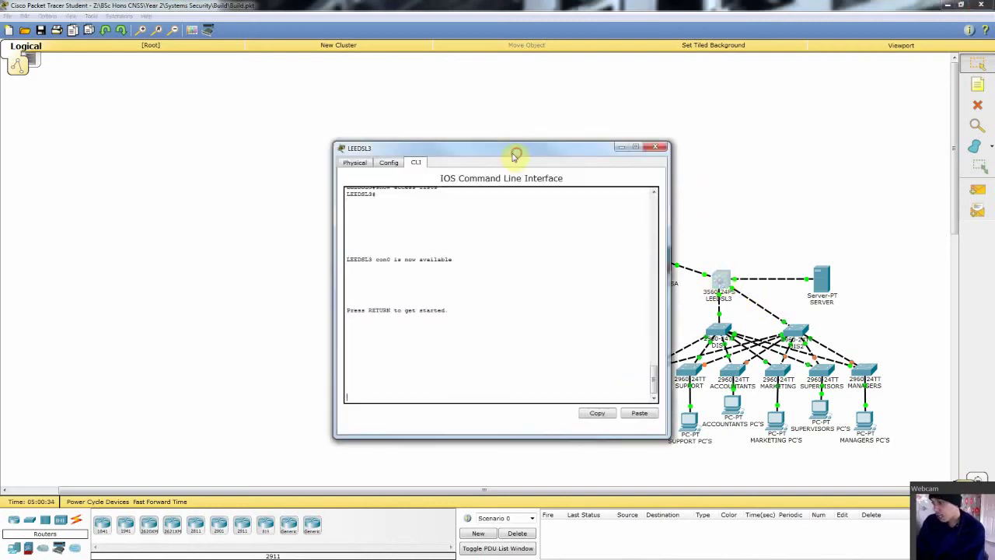
pyautogui.moveTo(512, 158); pyautogui.dragTo(385, 146)
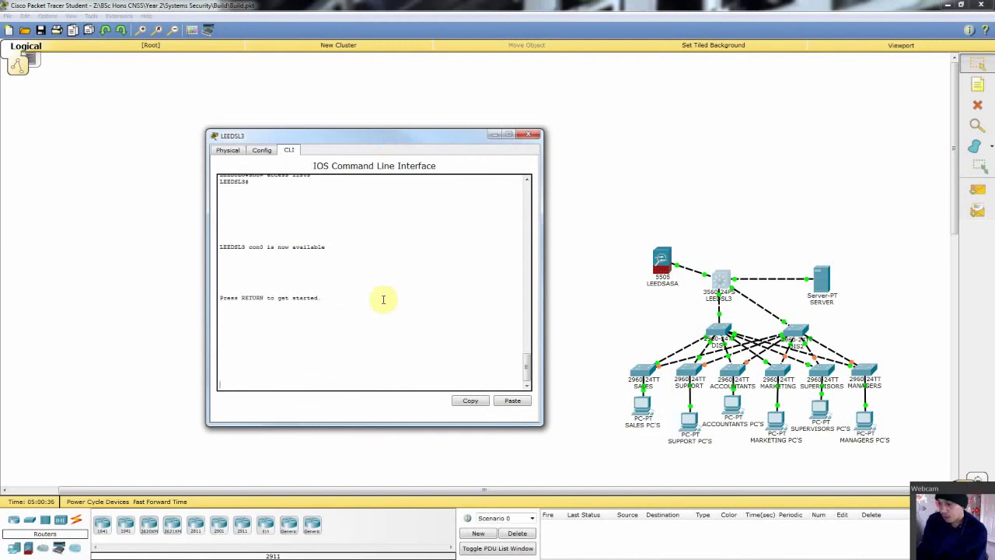
pyautogui.press('Return')
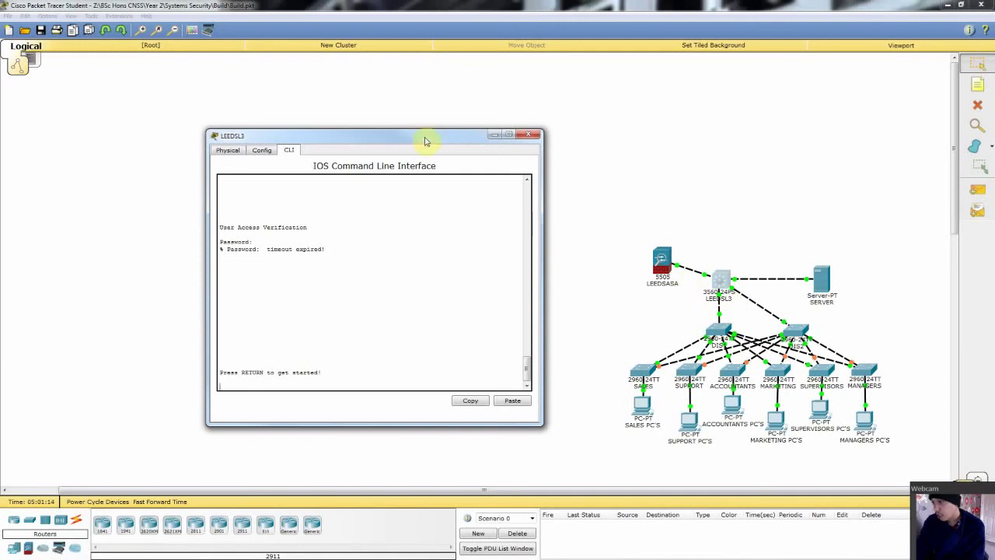
pyautogui.moveTo(425, 141); pyautogui.dragTo(415, 138)
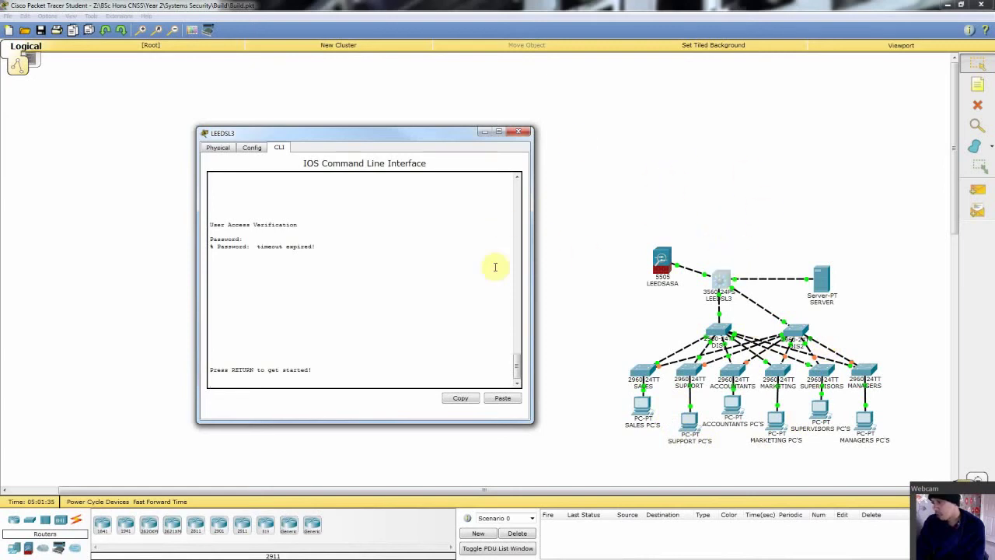
# Close LEEDSL3's window and open the Sales PC's command prompt
pyautogui.click(519, 132)
pyautogui.click(654, 410)
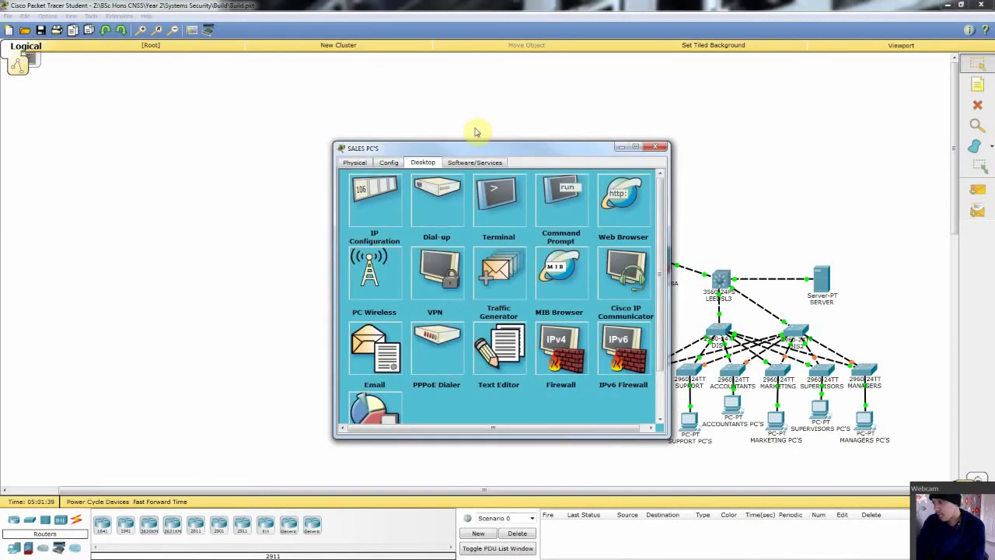
pyautogui.moveTo(476, 146); pyautogui.dragTo(344, 134)
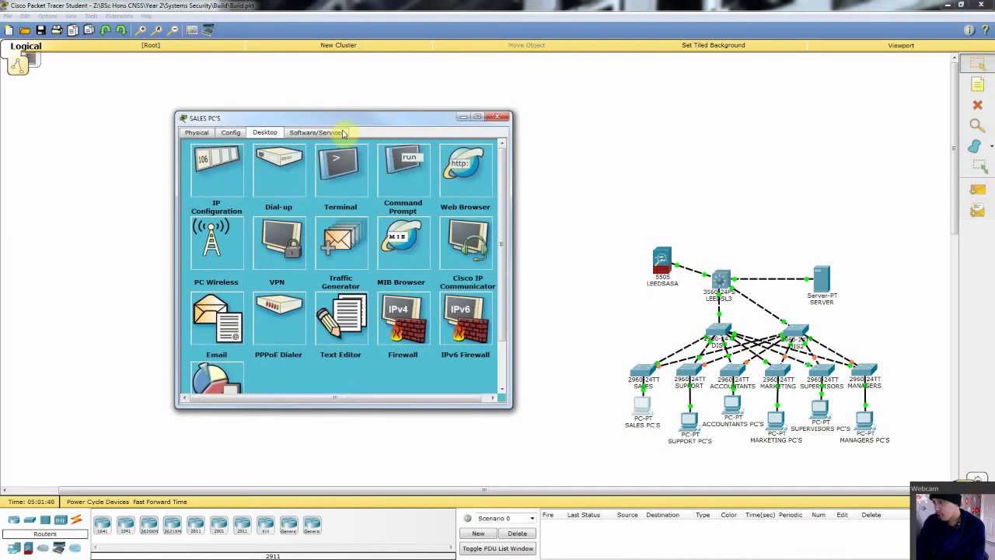
pyautogui.click(398, 168)
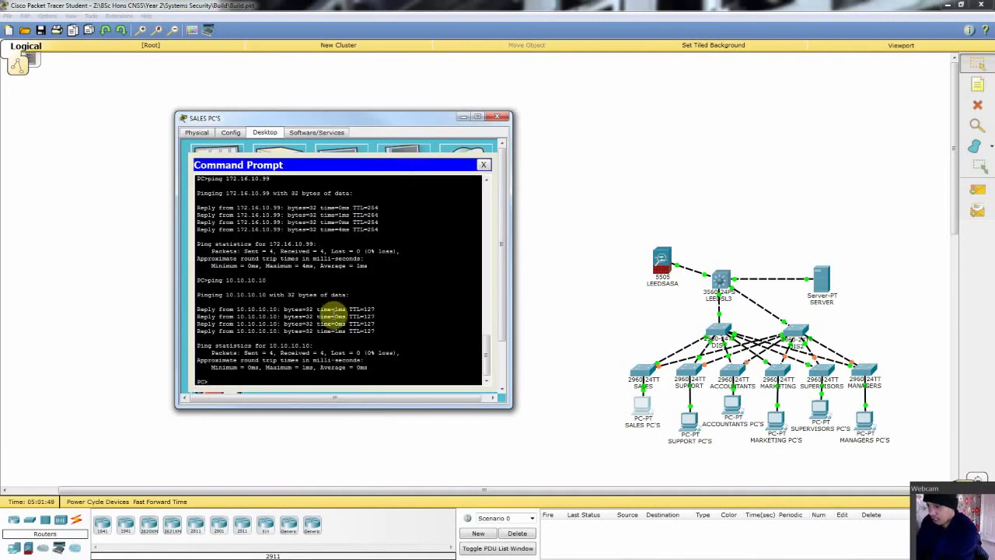
# SSH from the Sales PC to 172.16.10.99, log in, exit, and close the window
pyautogui.write('ssh -l kams 172.16.10.99')
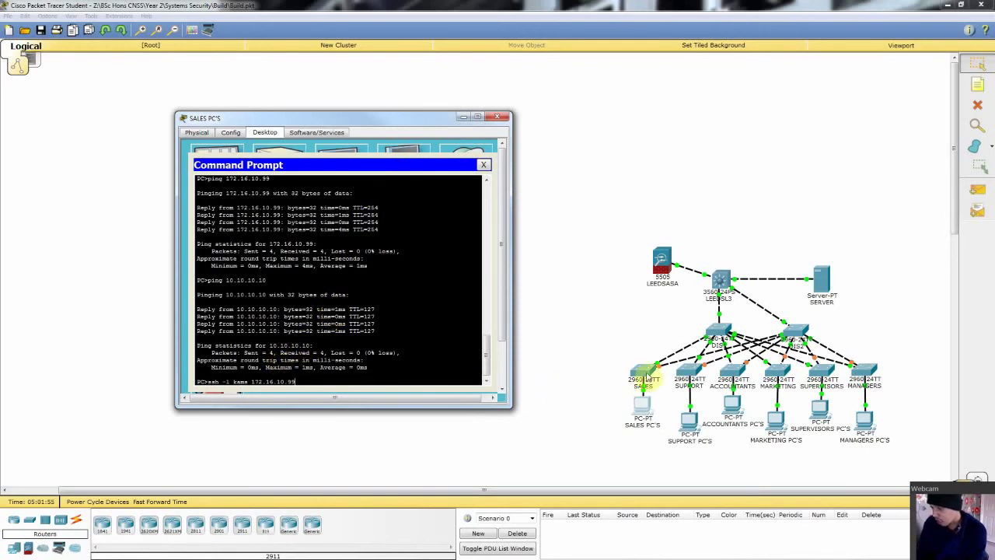
pyautogui.press('Return')
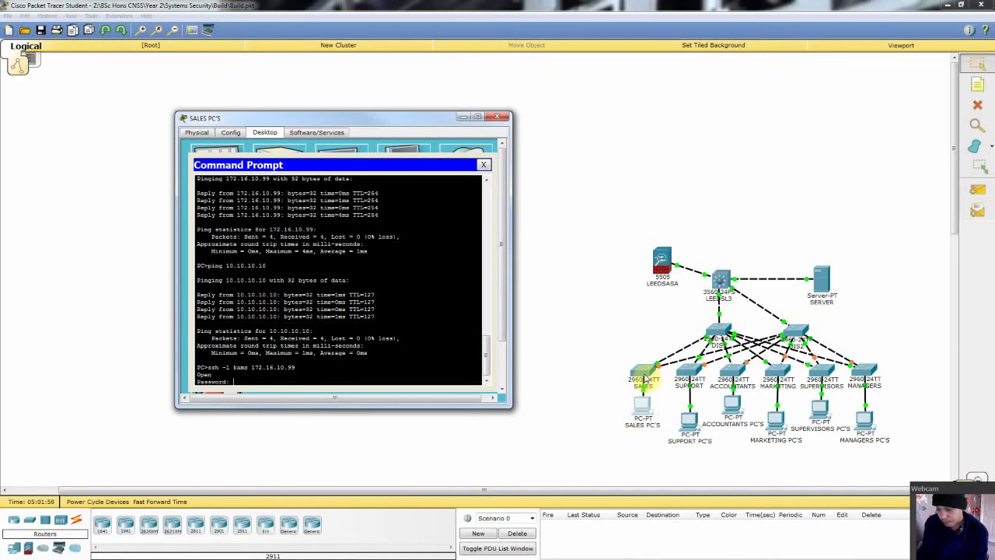
pyautogui.press('Return')
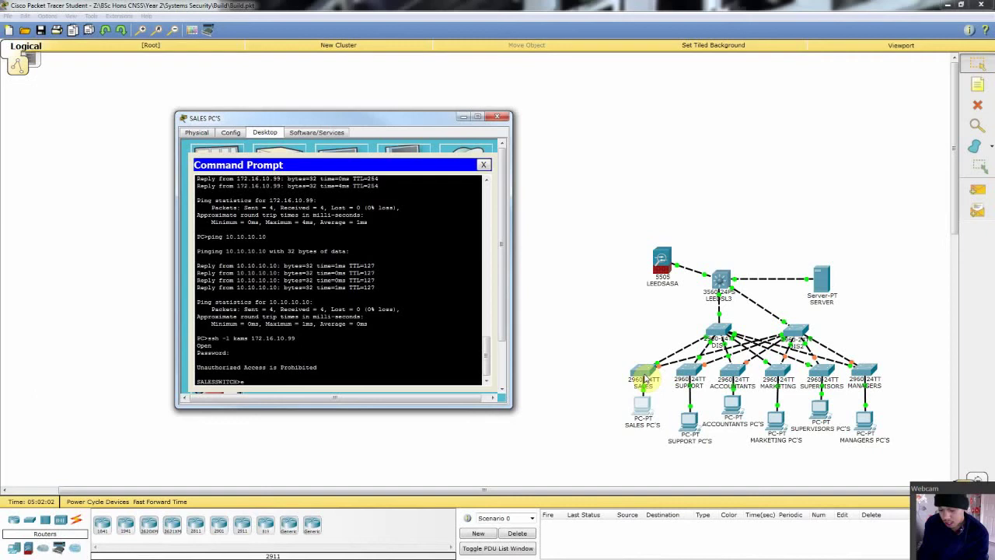
pyautogui.write('exit')
pyautogui.press('Return')
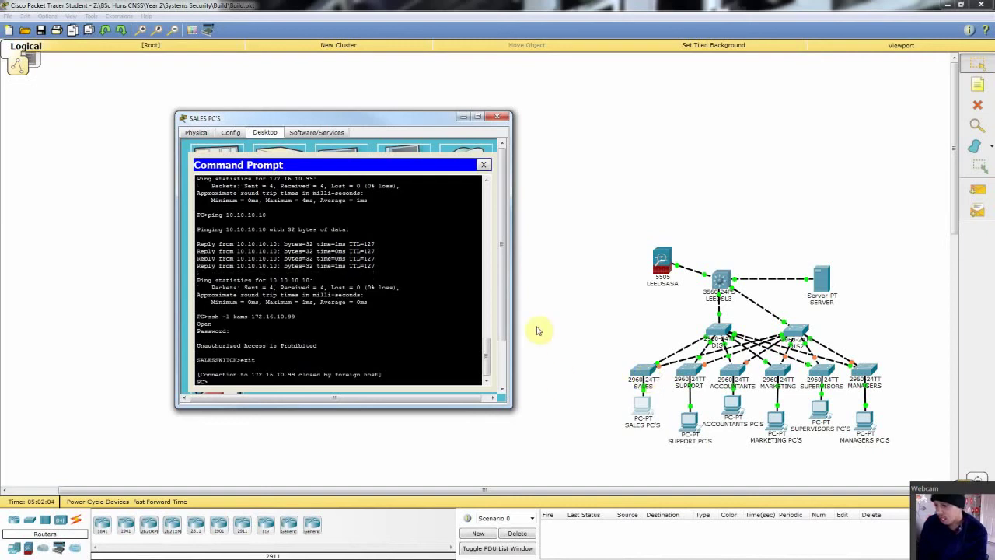
pyautogui.click(502, 118)
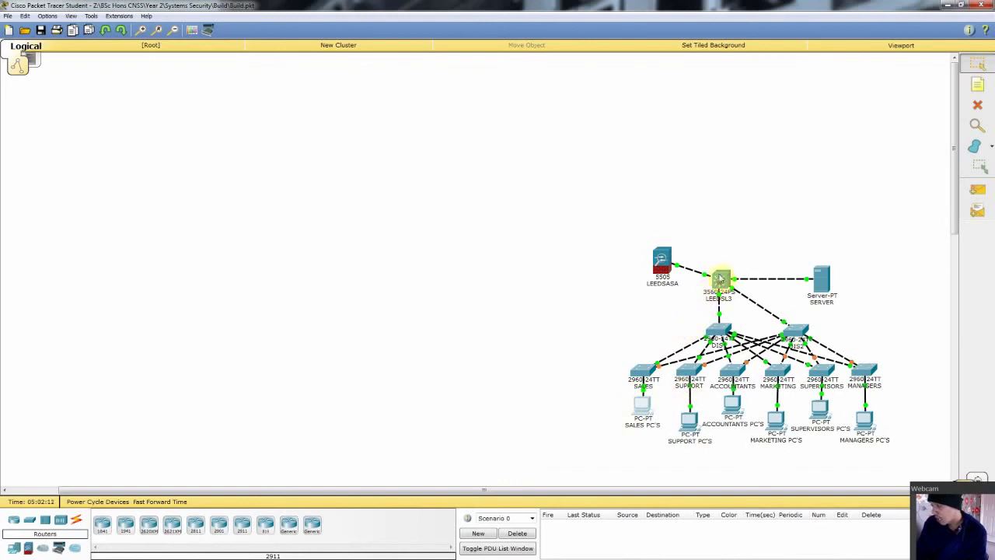
# Reopen LEEDSL3's CLI, log in at the console, and enable privileged mode
pyautogui.click(718, 278)
pyautogui.moveTo(527, 144); pyautogui.dragTo(342, 121)
pyautogui.press('Return')
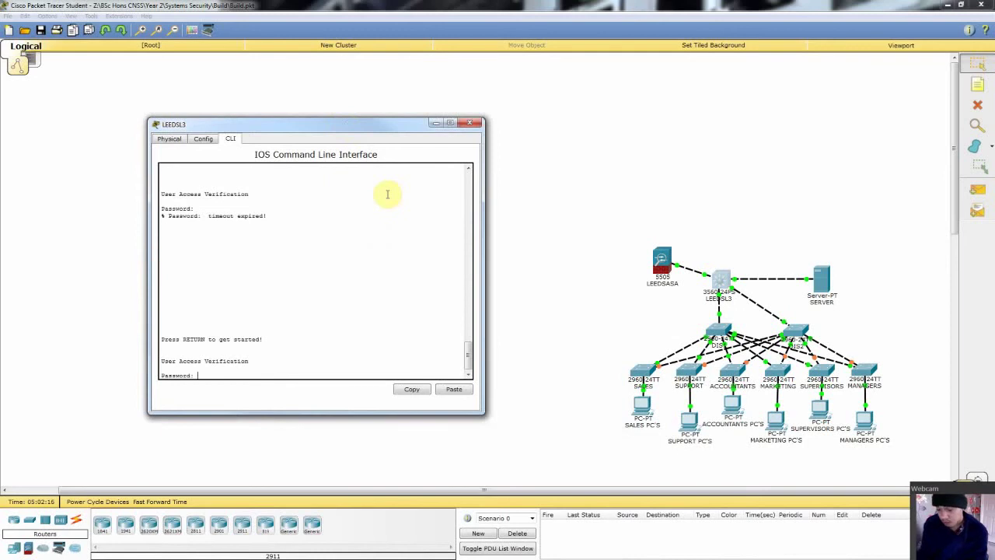
pyautogui.press('Return')
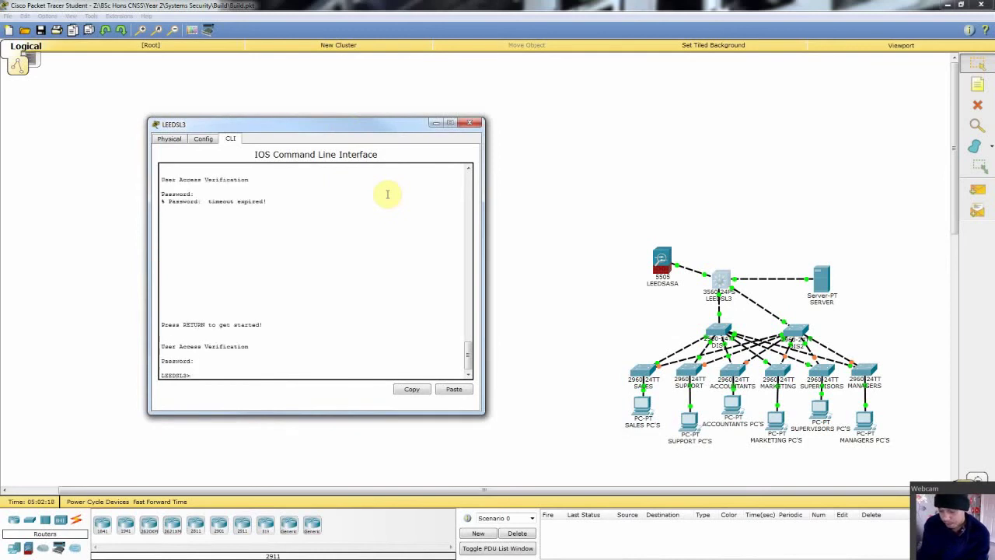
pyautogui.write('en')
pyautogui.press('Return')
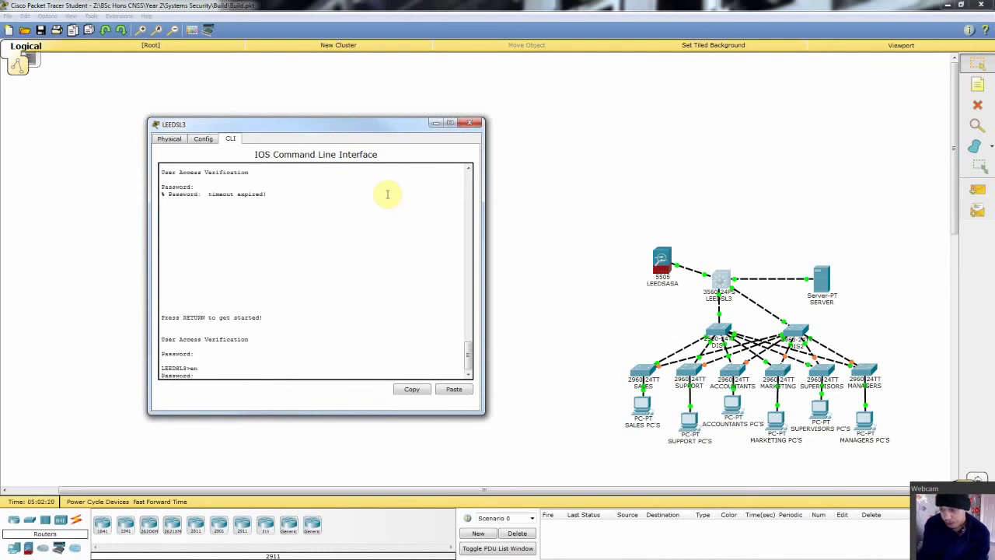
pyautogui.press('Return')
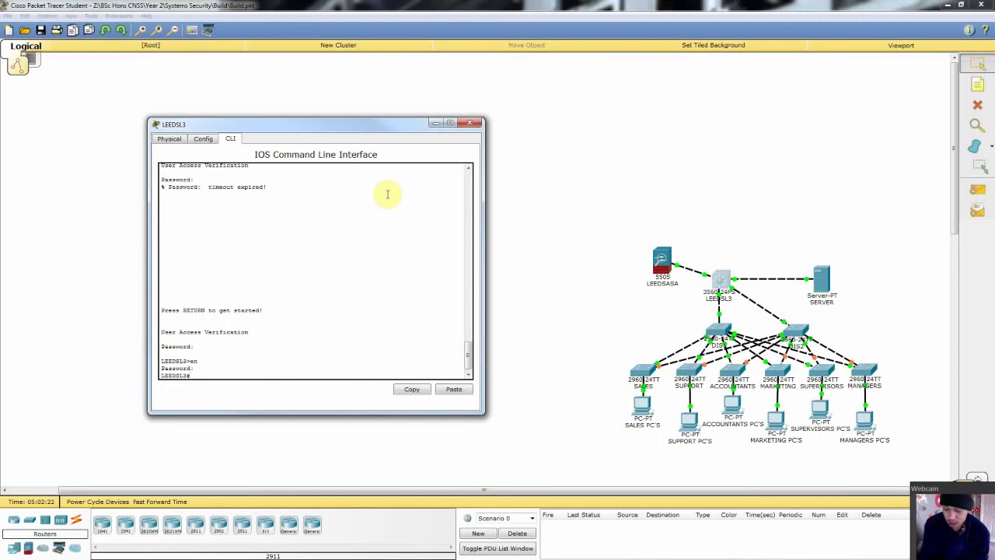
# Run show access-lists on LEEDSL3, then enter global configuration mode with conf t
pyautogui.write('conf')
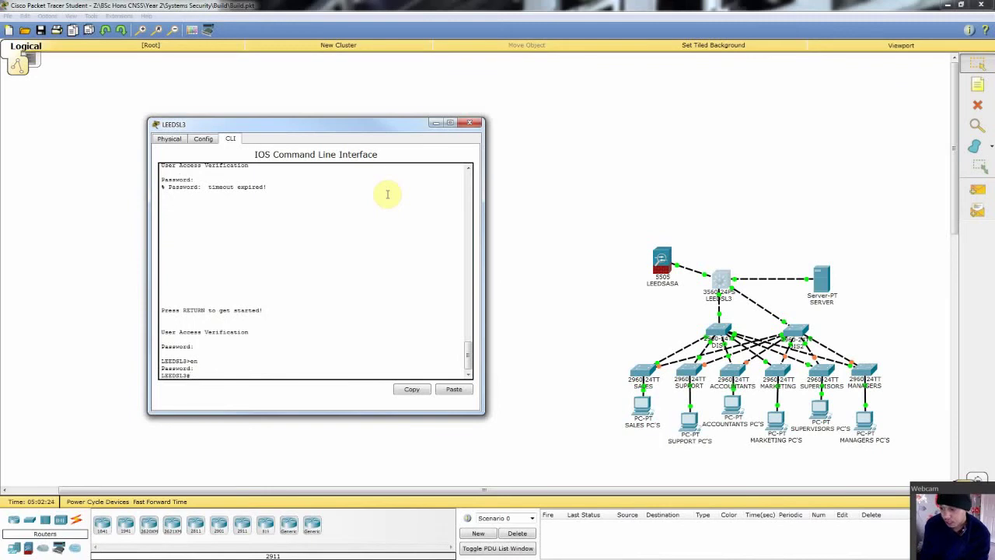
pyautogui.write('c')
pyautogui.press('Tab')
pyautogui.press('Return')
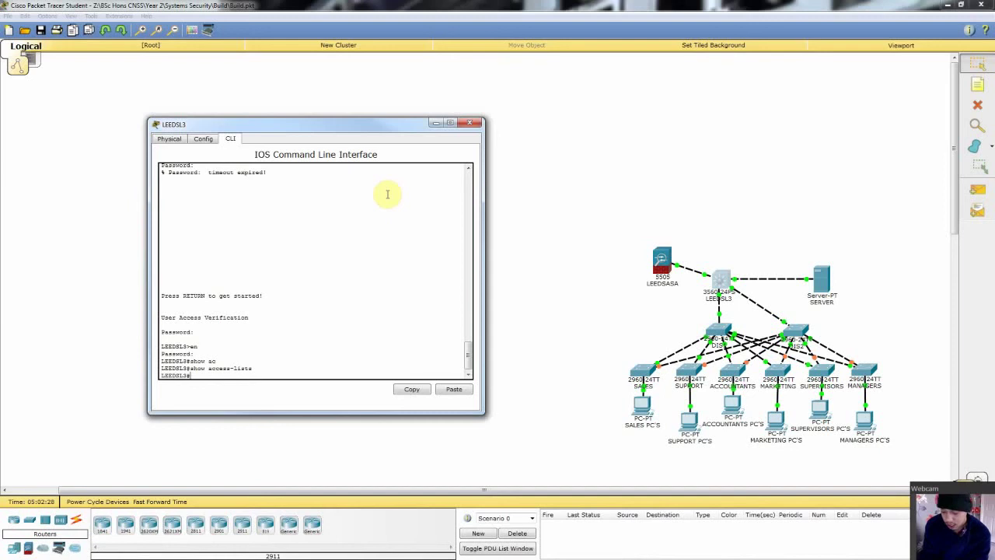
pyautogui.write('t')
pyautogui.press('Return')
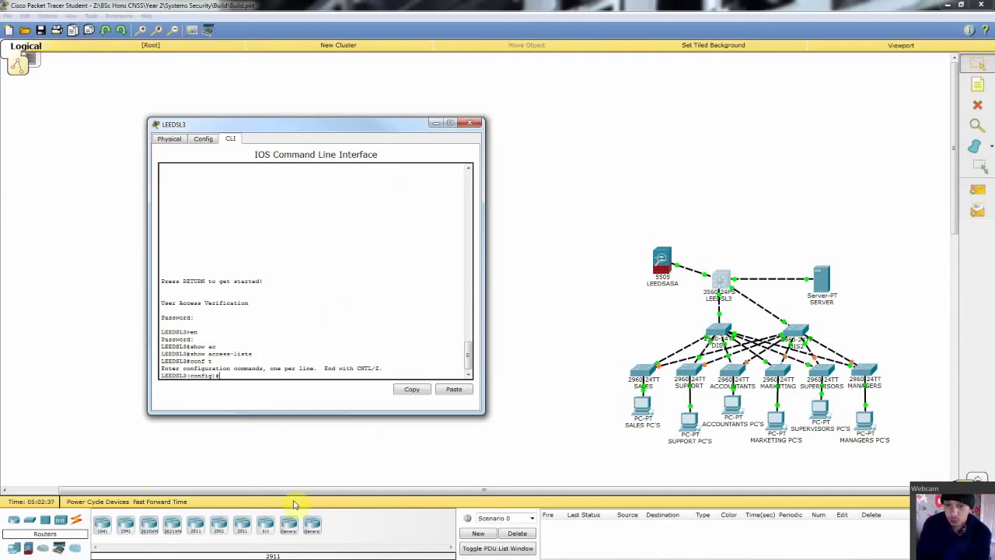
# Enter 'access-list 100 deny tcp any 172.16.10.96 0.0.0.15 eq 22' on LEEDSL3
pyautogui.write('ac')
pyautogui.press('Tab')
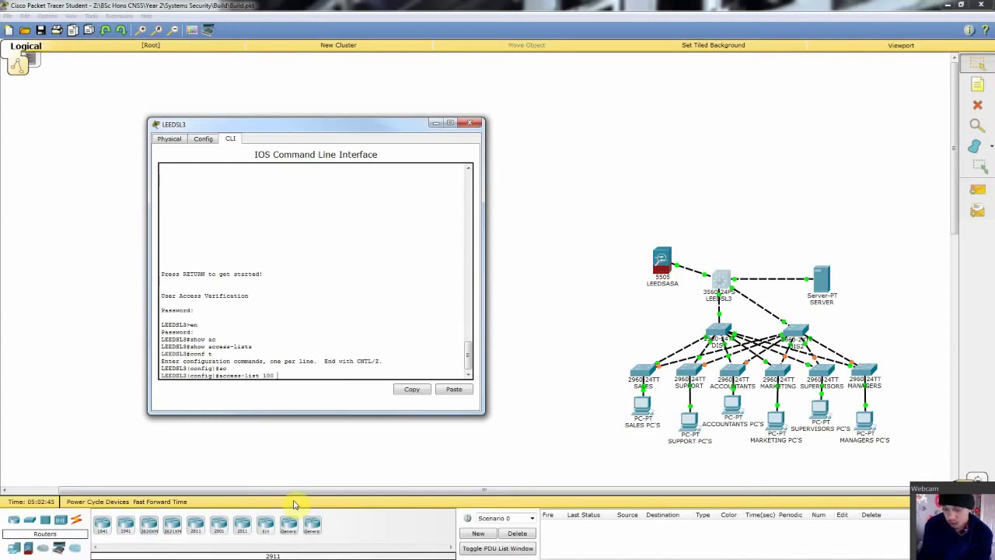
pyautogui.write('deny tcp any 172.16.10.96')
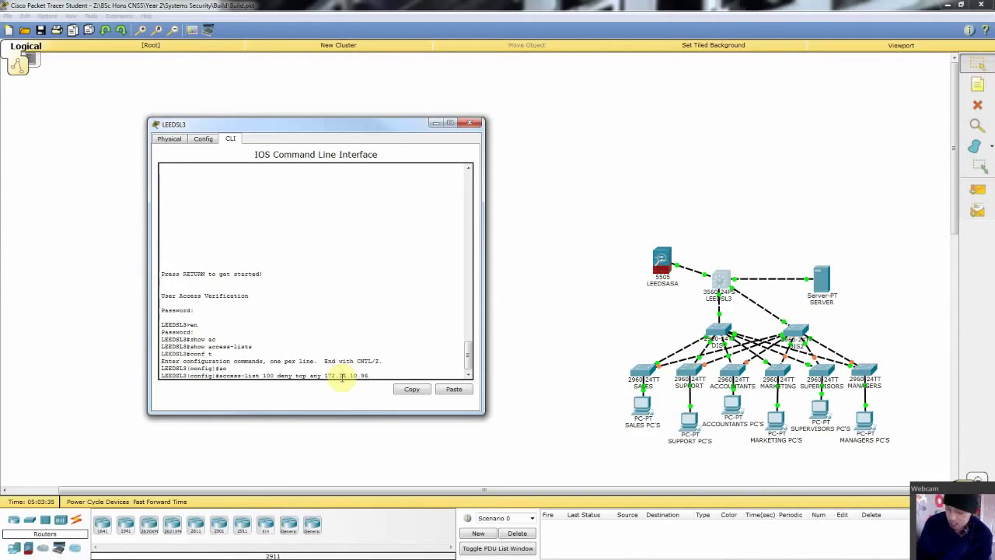
pyautogui.write('.0.0.15 eq')
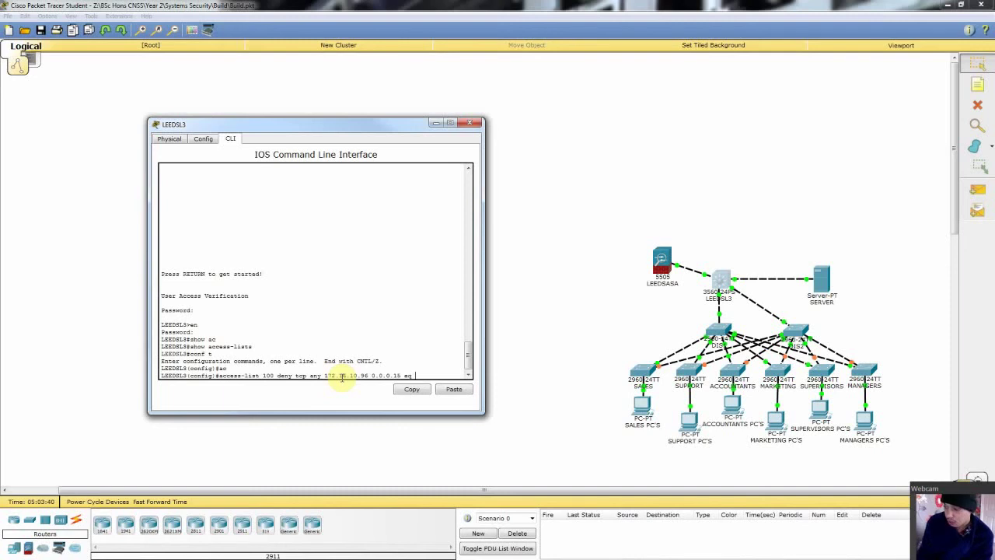
pyautogui.write('?')
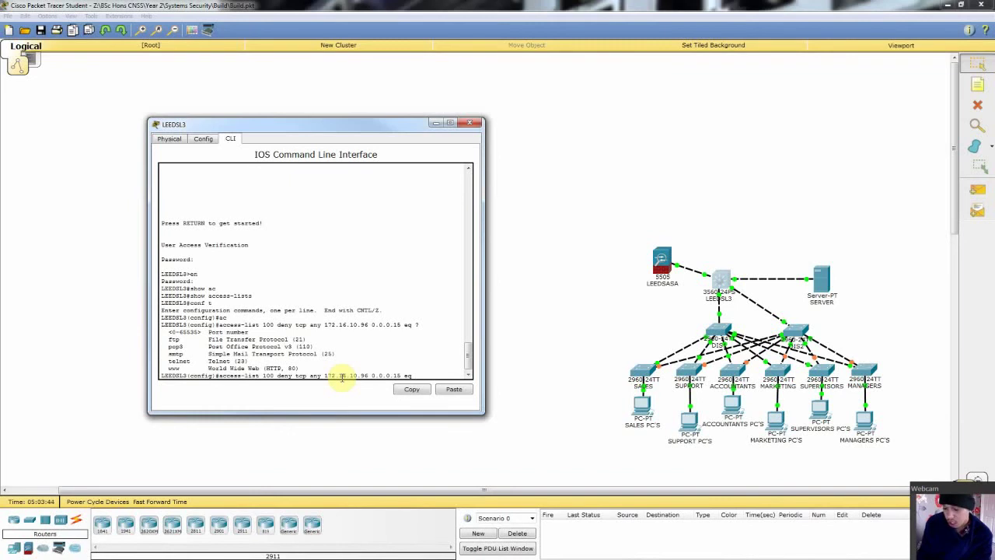
pyautogui.write('22')
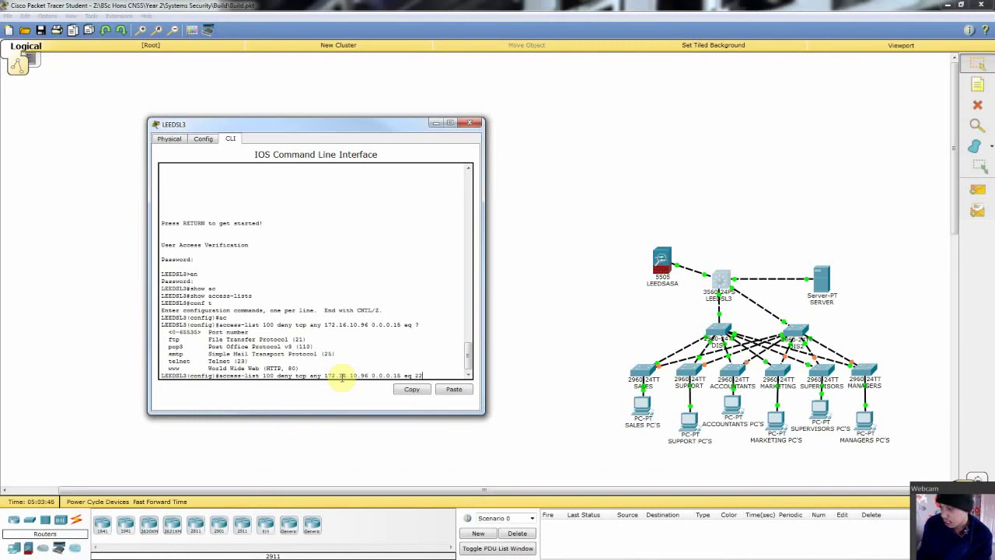
pyautogui.press('Return')
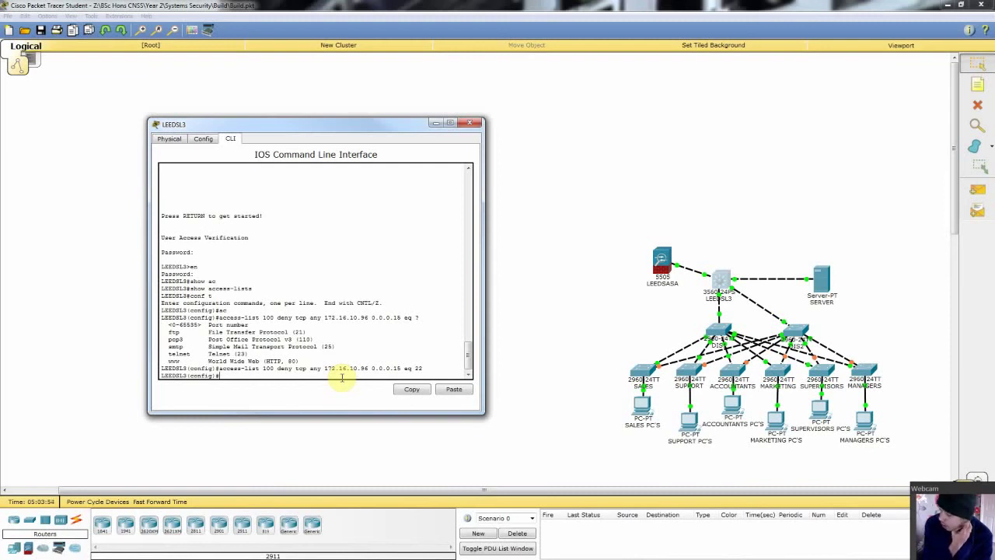
# Add 'access-list 100 permit ip any any' after the SSH deny rule
pyautogui.write('ac')
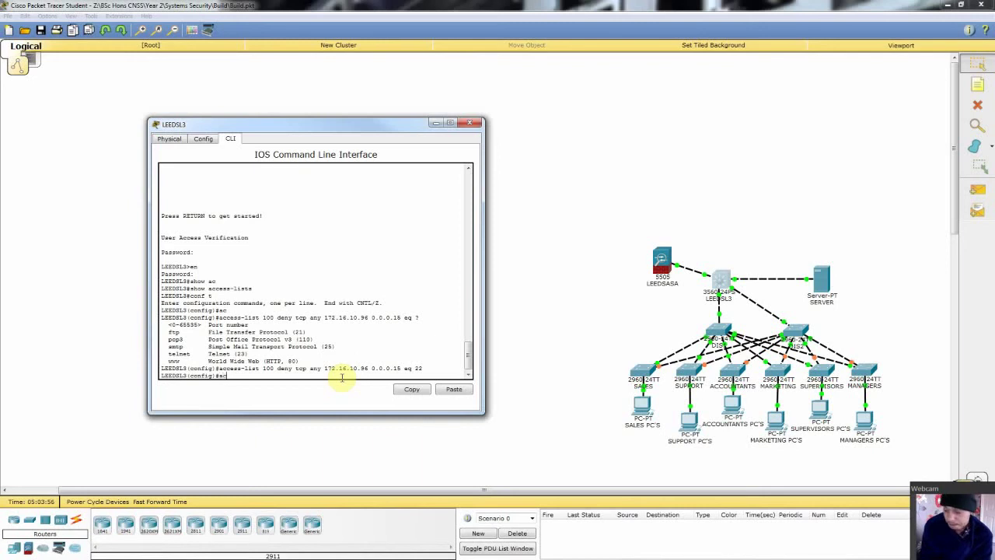
pyautogui.write('es')
pyautogui.press('Tab')
pyautogui.press('BackSpace')
pyautogui.press('BackSpace')
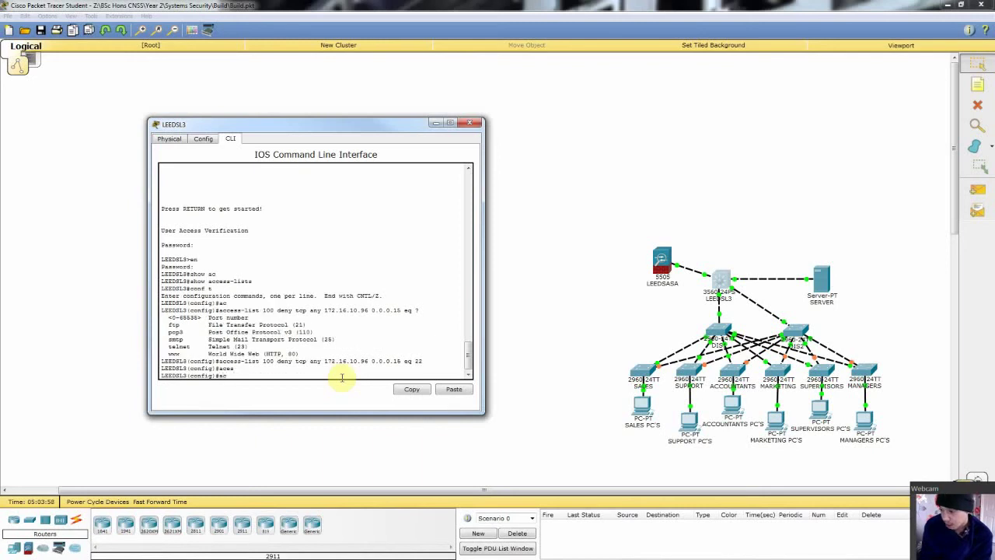
pyautogui.write('ces')
pyautogui.press('Tab')
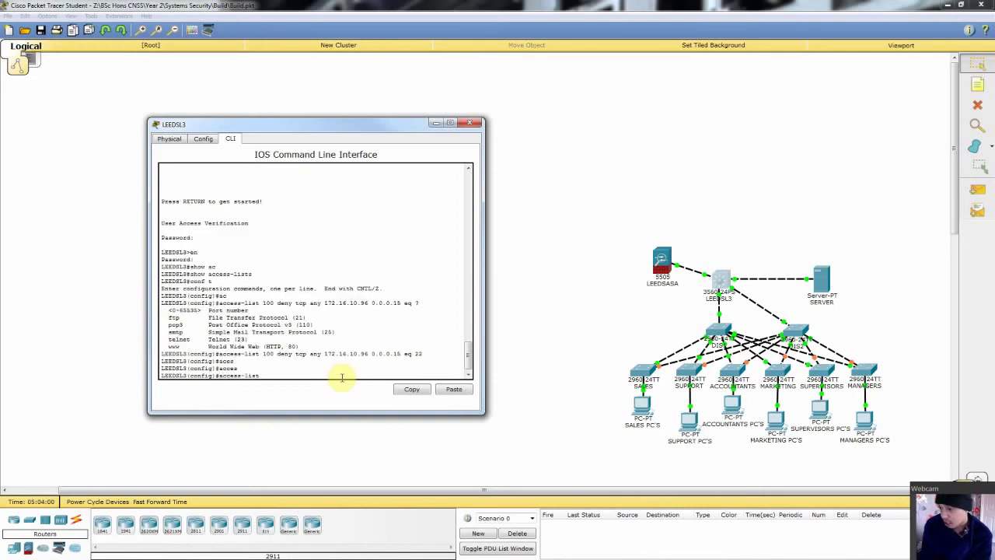
pyautogui.write('perm')
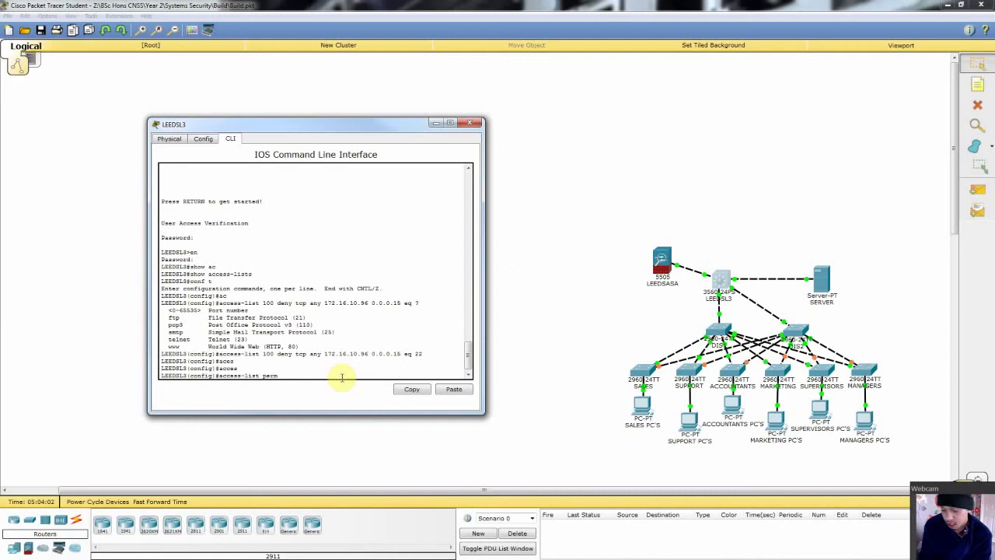
pyautogui.write('it ip')
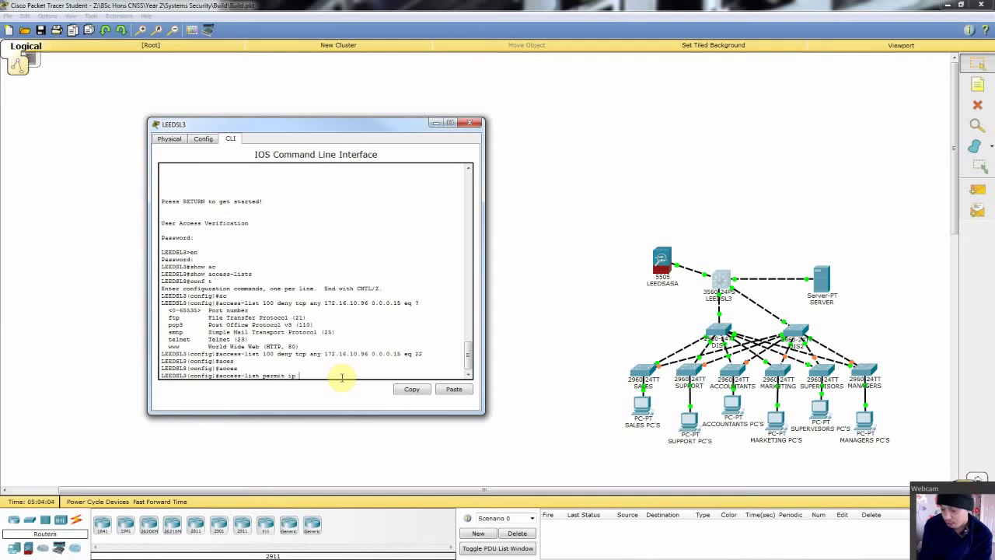
pyautogui.write(' any a')
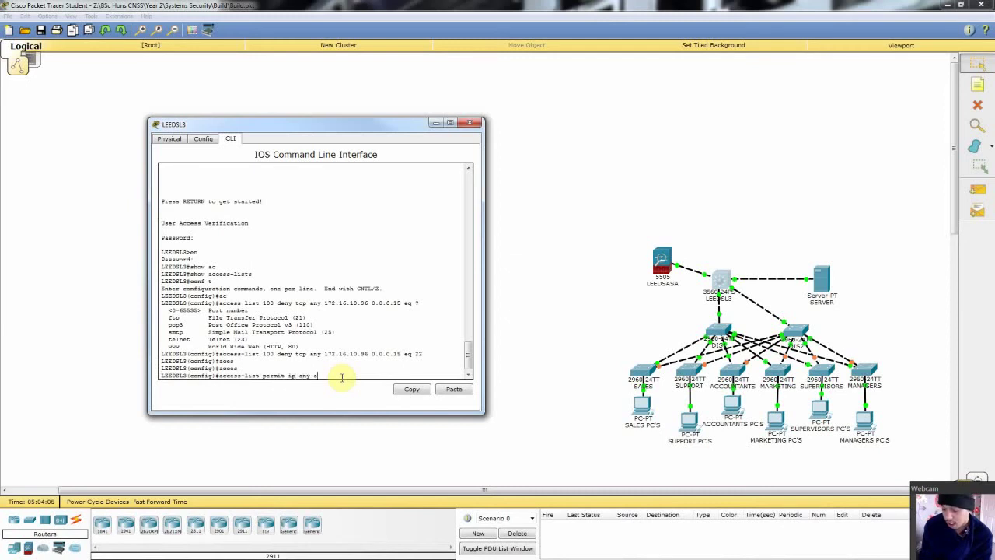
pyautogui.write('ny ?')
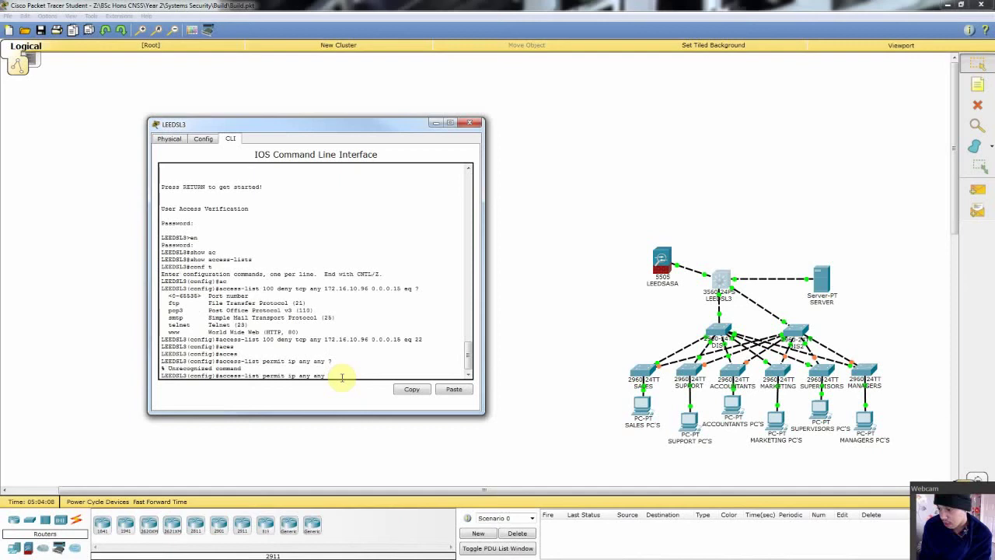
pyautogui.press('BackSpace')
pyautogui.press('BackSpace')
pyautogui.press('BackSpace')
pyautogui.press('BackSpace')
pyautogui.press('BackSpace')
pyautogui.press('BackSpace')
pyautogui.press('BackSpace')
pyautogui.press('BackSpace')
pyautogui.press('BackSpace')
pyautogui.press('BackSpace')
pyautogui.press('BackSpace')
pyautogui.press('BackSpace')
pyautogui.press('BackSpace')
pyautogui.press('BackSpace')
pyautogui.press('BackSpace')
pyautogui.press('BackSpace')
pyautogui.write('100')
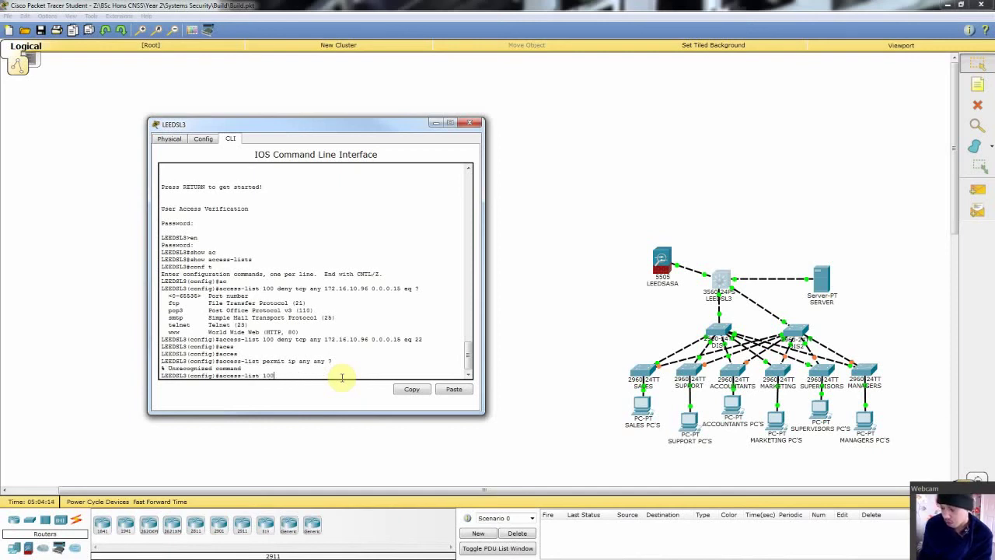
pyautogui.write(' pe')
pyautogui.press('Tab')
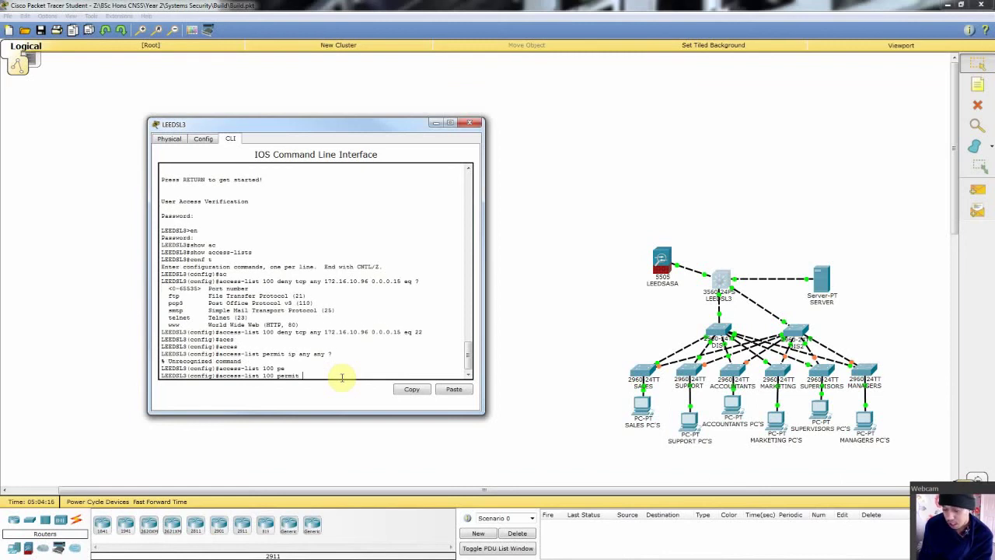
pyautogui.write('ip any any')
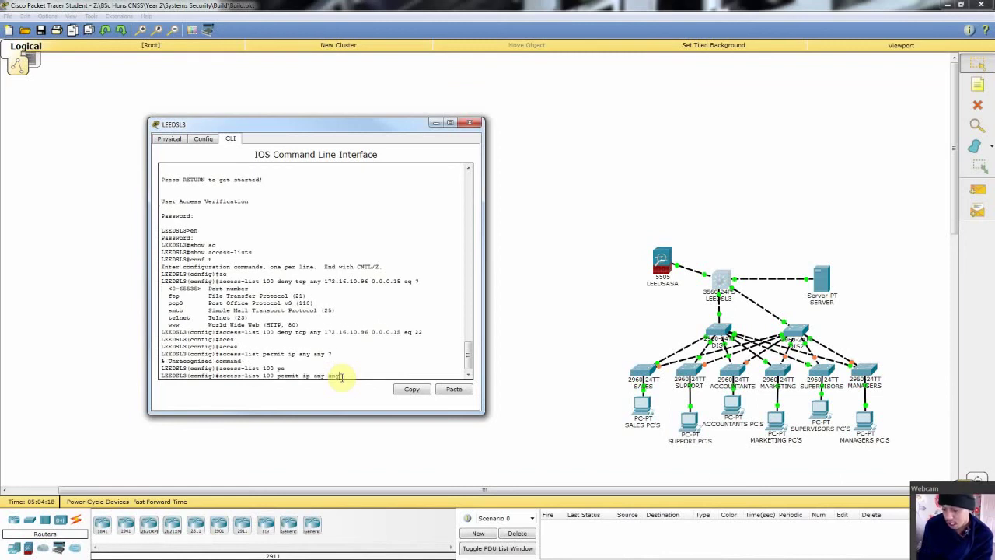
pyautogui.write(' ?')
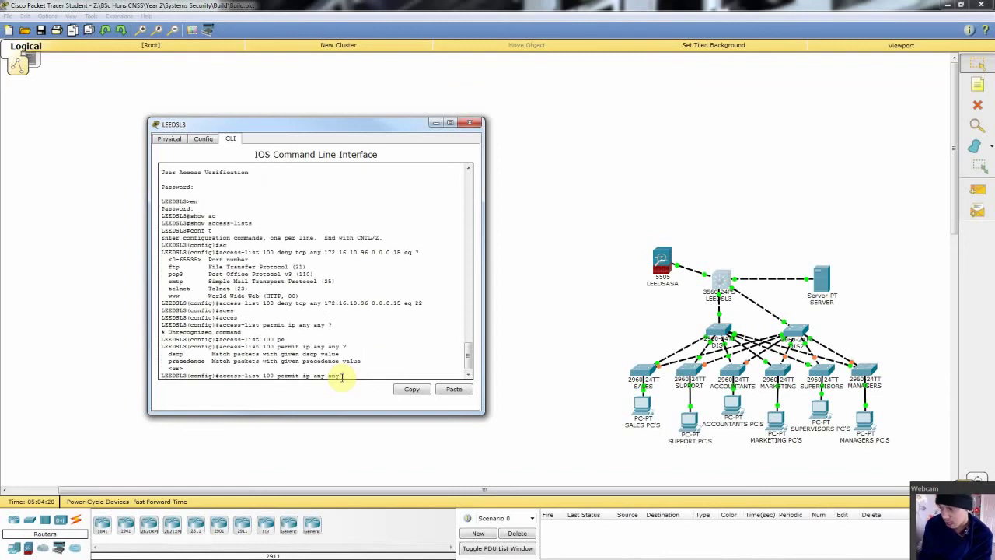
pyautogui.press('Return')
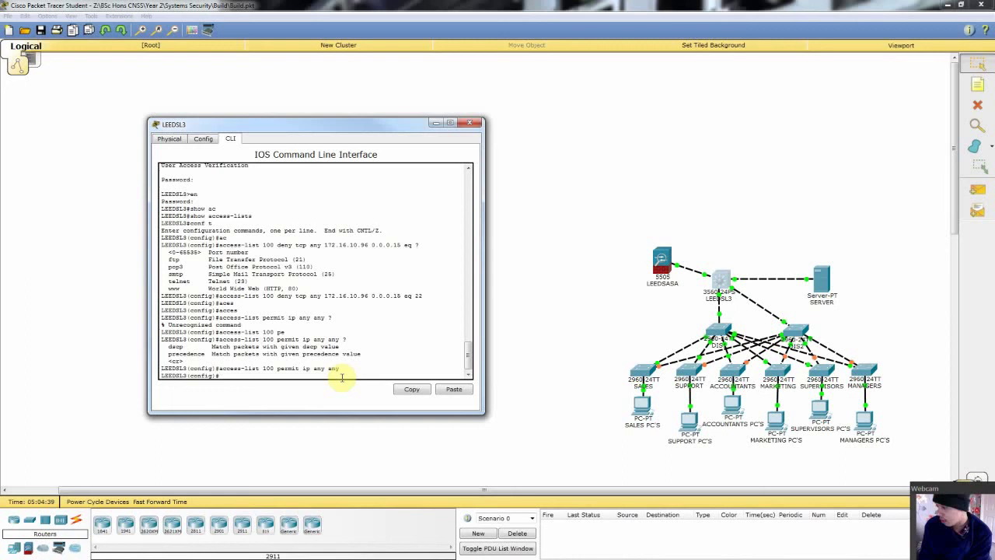
# Leave configuration mode and run show access-lists to confirm both ACL 100 entries
pyautogui.write('int v')
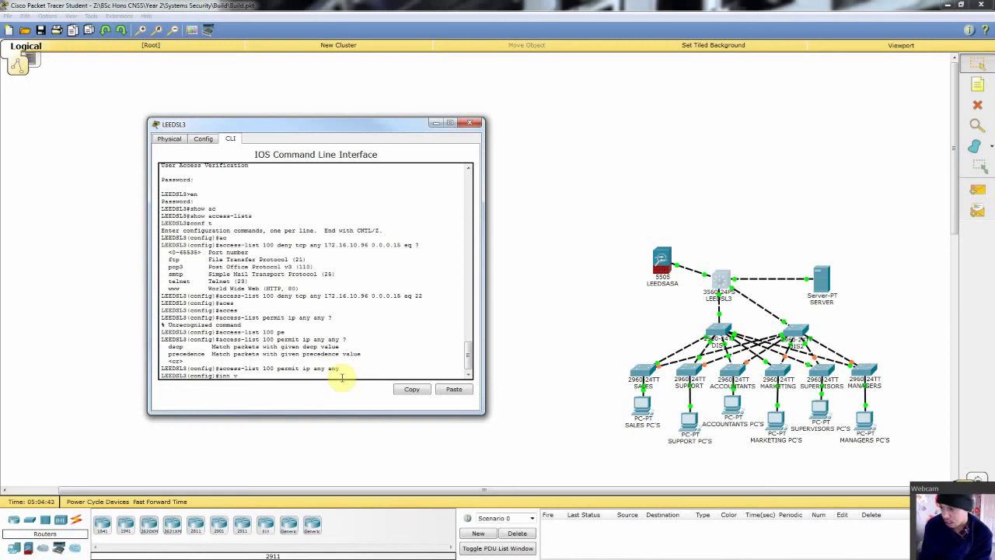
pyautogui.press('BackSpace')
pyautogui.press('BackSpace')
pyautogui.press('BackSpace')
pyautogui.press('BackSpace')
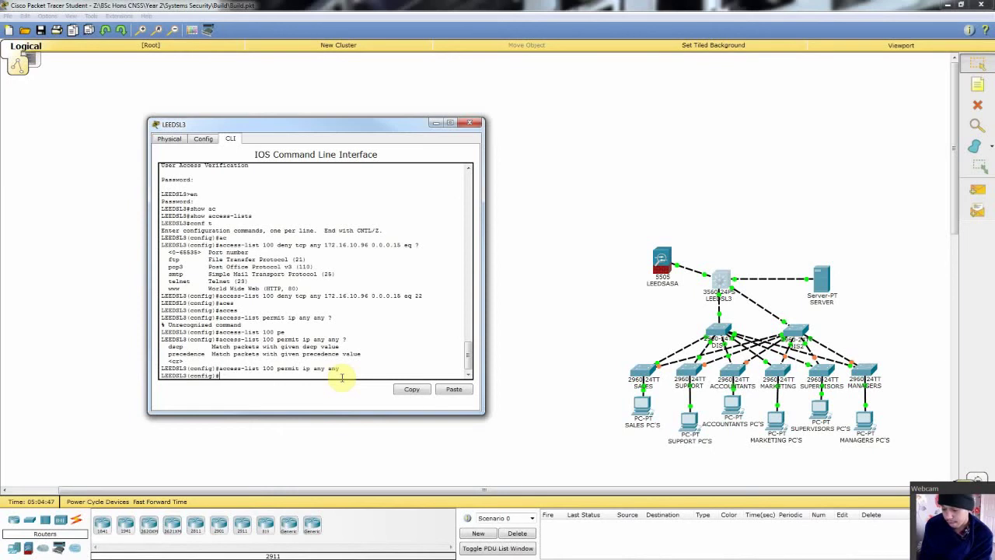
pyautogui.write('end')
pyautogui.press('Return')
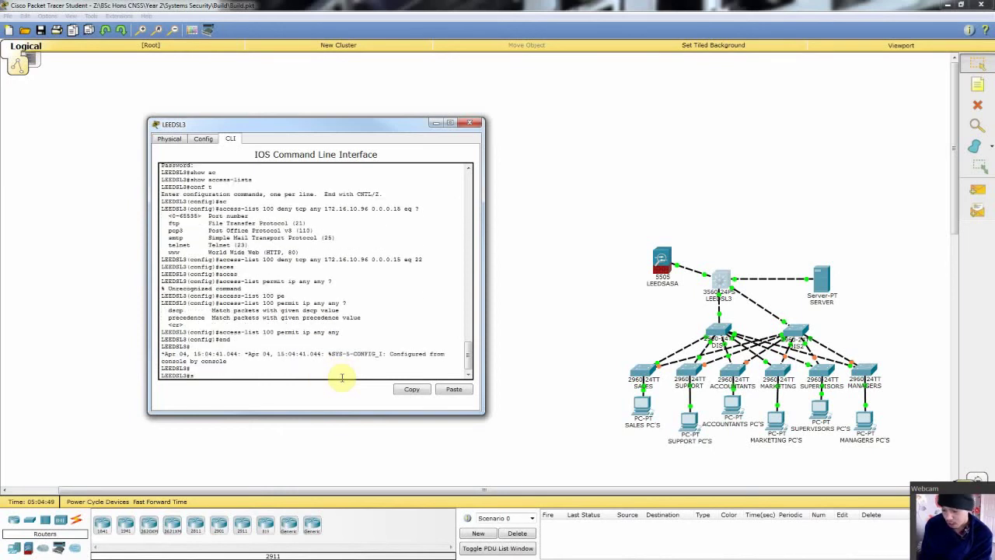
pyautogui.write('show ac')
pyautogui.press('Tab')
pyautogui.press('Return')
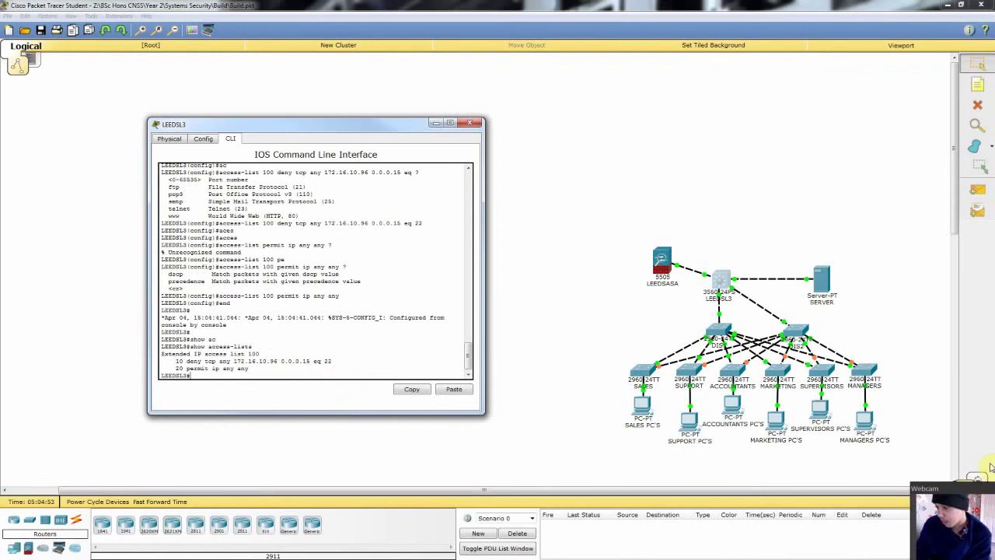
# From the Sales PC's command prompt, SSH into 172.16.10.99, log in, and exit
pyautogui.click(642, 404)
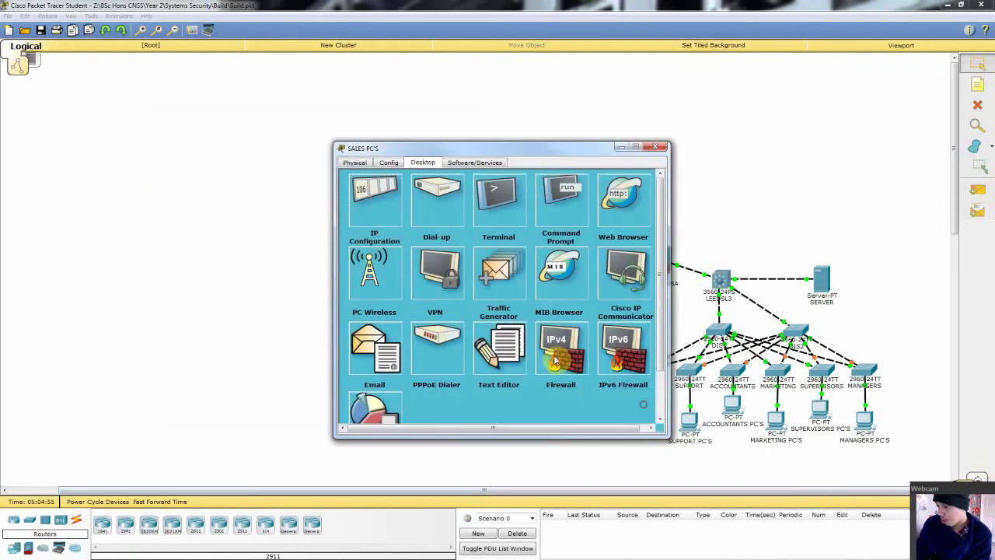
pyautogui.click(565, 196)
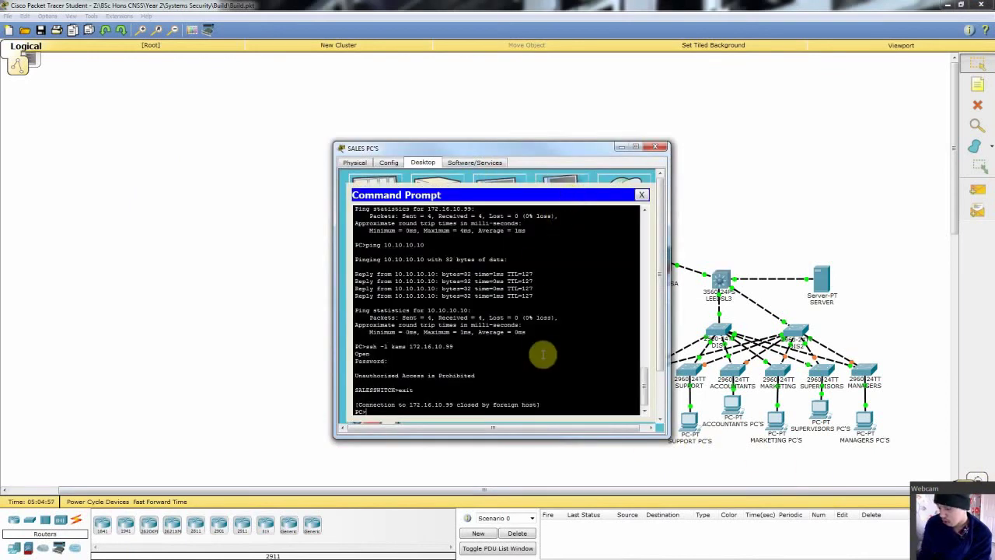
pyautogui.press('Up')
pyautogui.press('Return')
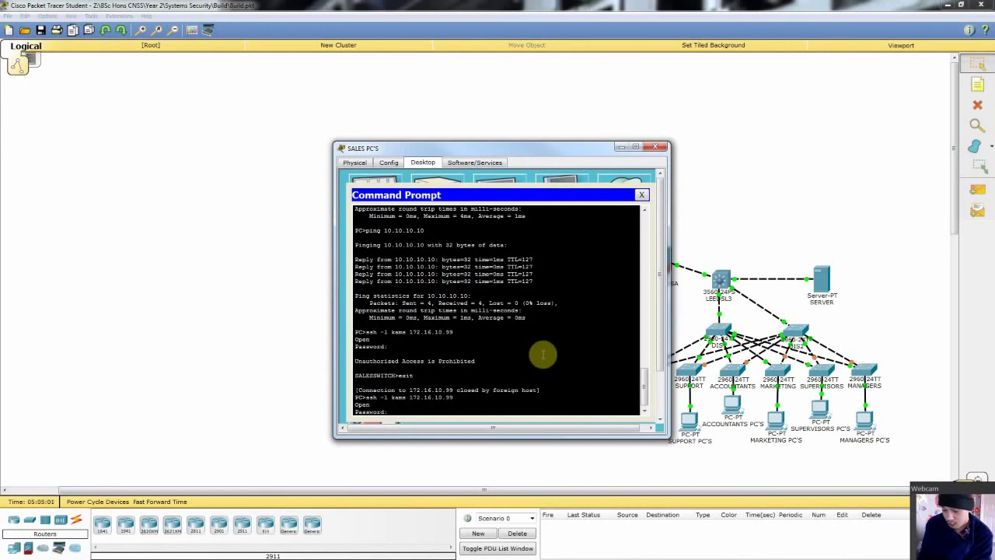
pyautogui.press('Return')
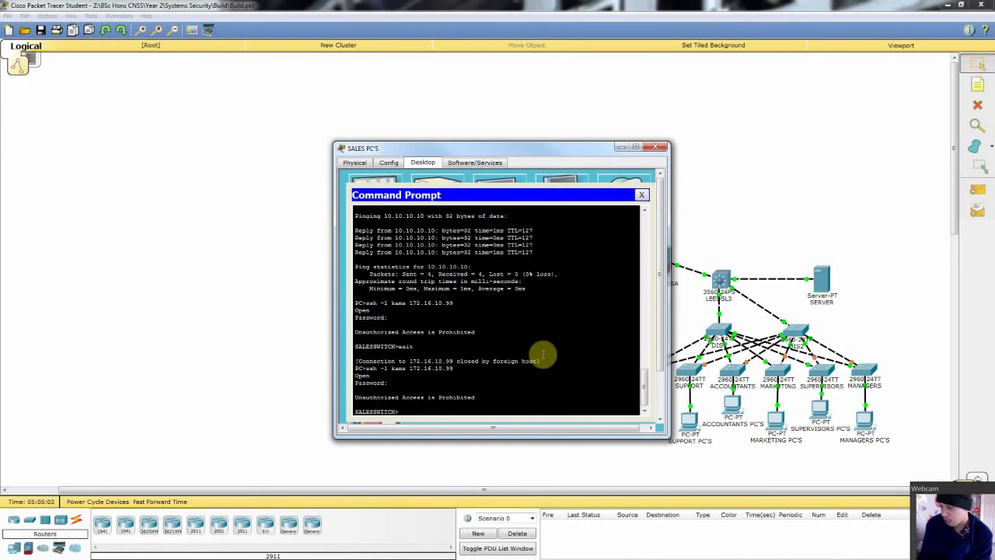
pyautogui.write('exit')
pyautogui.press('Return')
# SSH into LEEDSL3 at 172.16.10.97, log in, exit, and close the Sales PC window
pyautogui.press('Up')
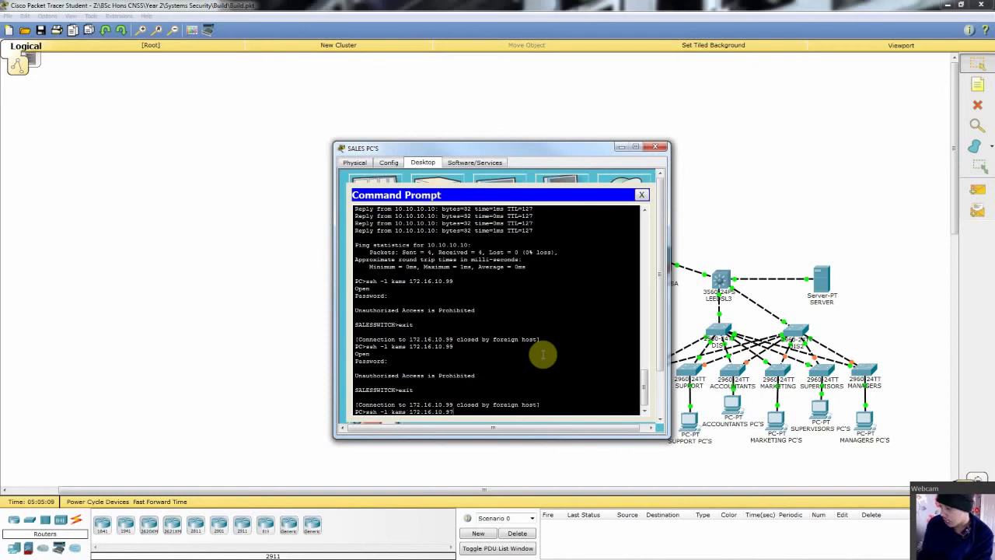
pyautogui.press('Return')
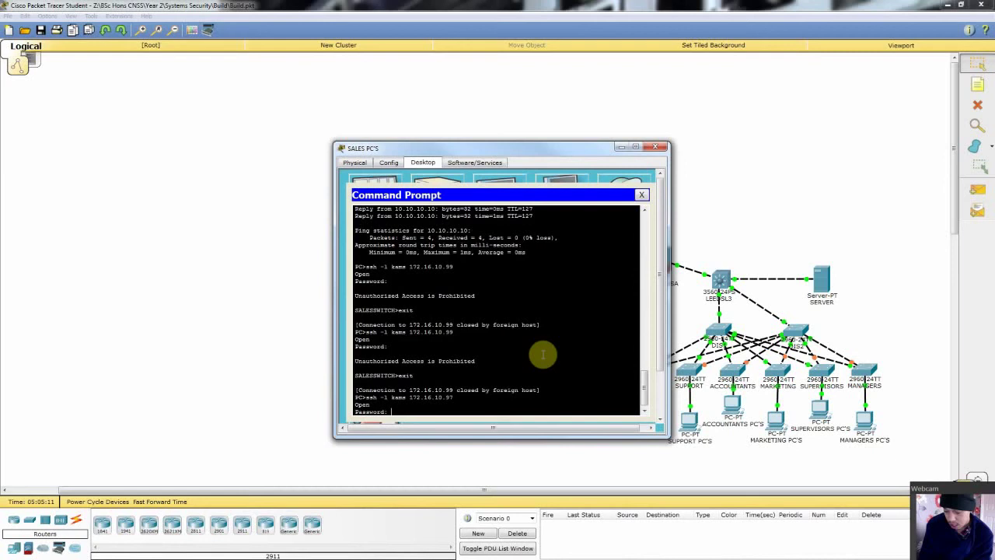
pyautogui.press('Return')
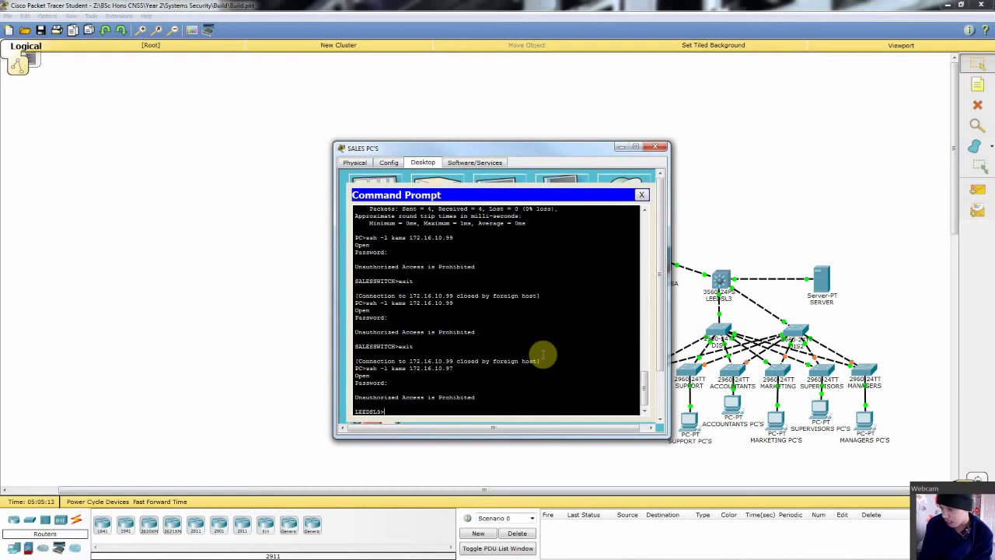
pyautogui.write('exit')
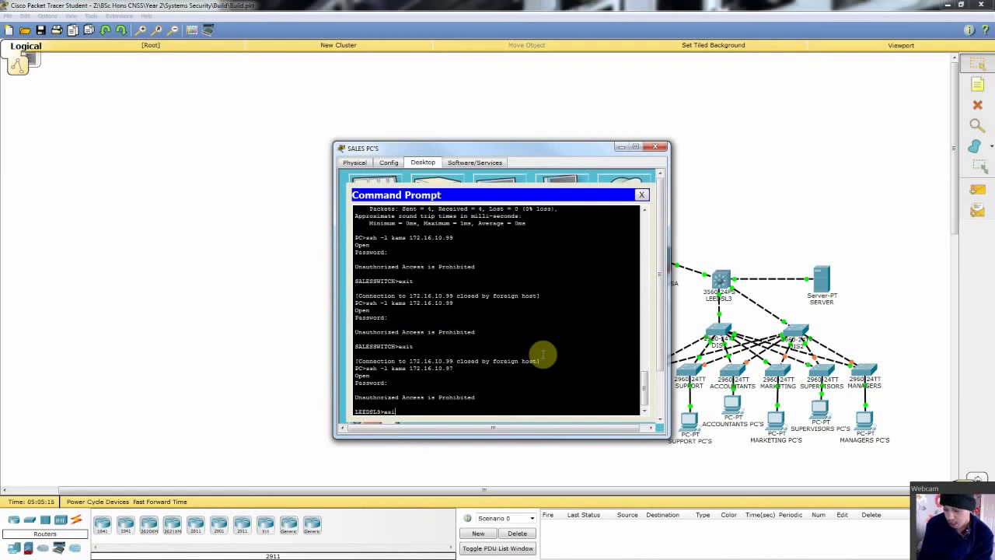
pyautogui.press('Return')
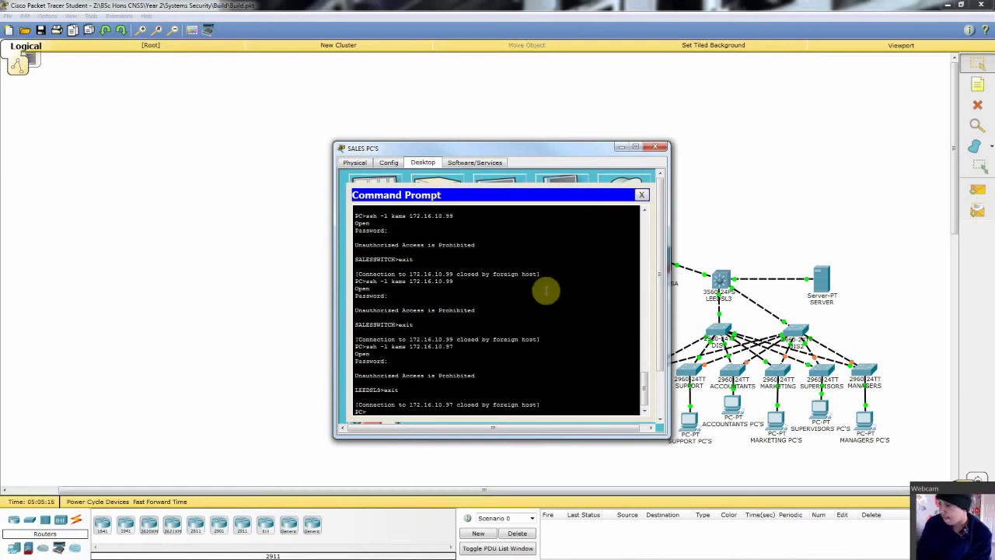
pyautogui.click(655, 146)
# Enter global configuration on LEEDSL3 and select interface VLAN 10
pyautogui.click(723, 281)
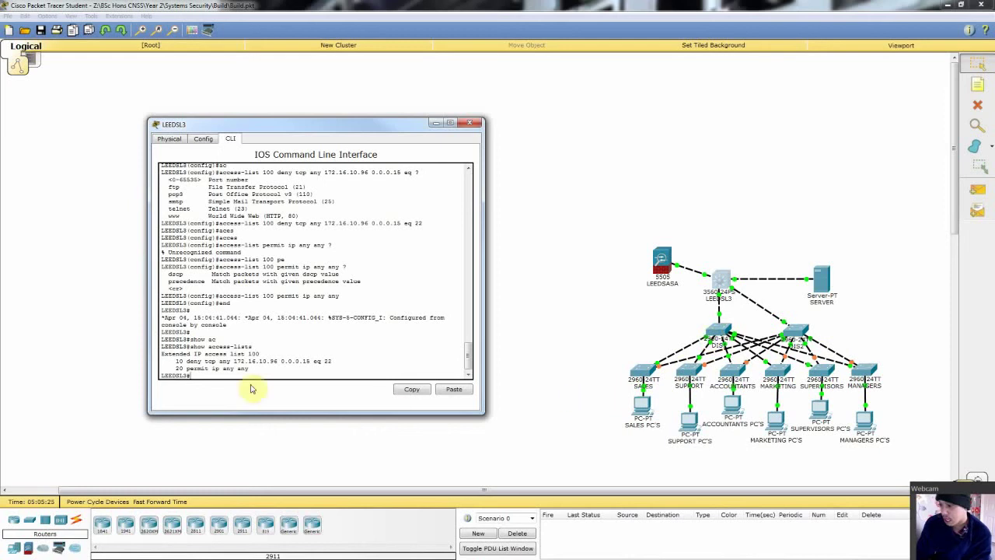
pyautogui.write('conf t')
pyautogui.press('Return')
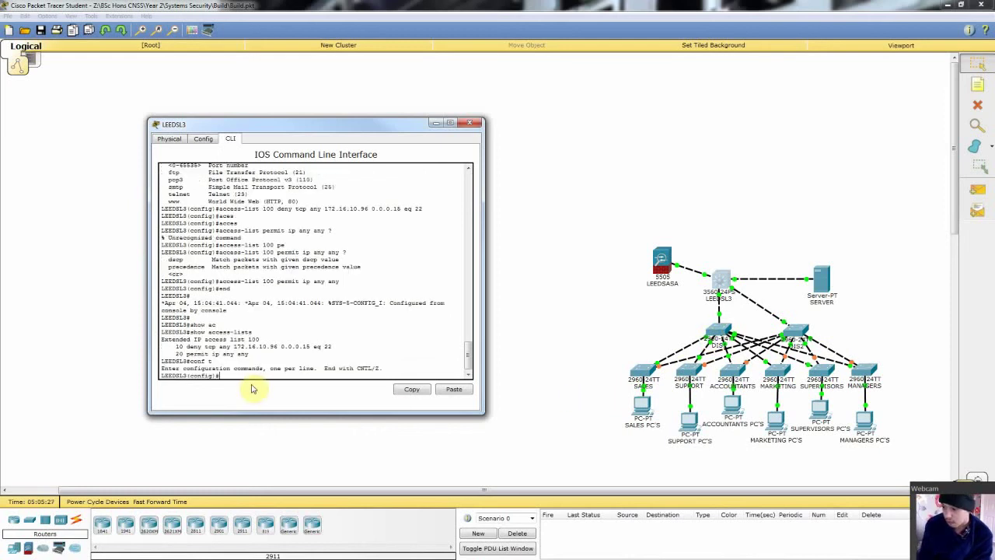
pyautogui.write('int f')
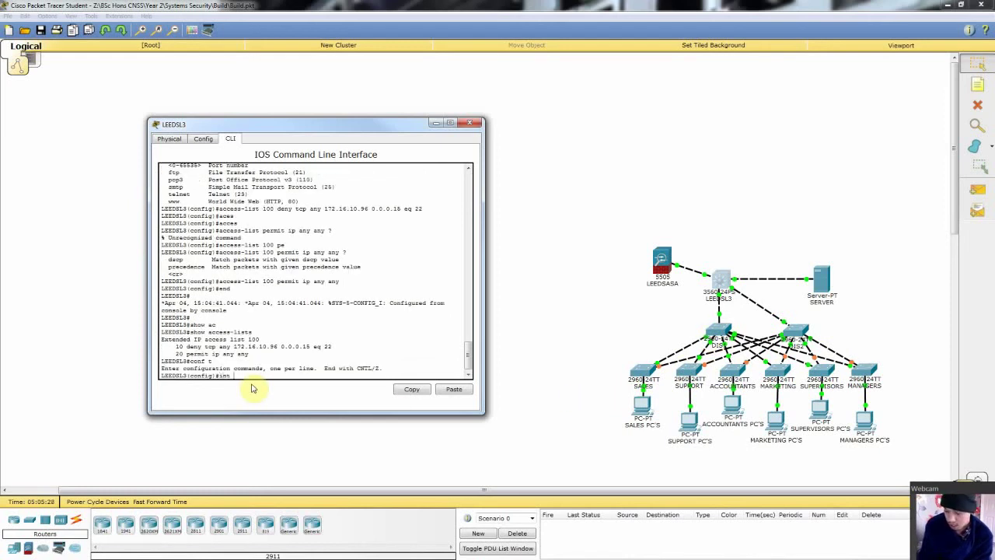
pyautogui.press('BackSpace')
pyautogui.press('BackSpace')
pyautogui.press('BackSpace')
pyautogui.write('int')
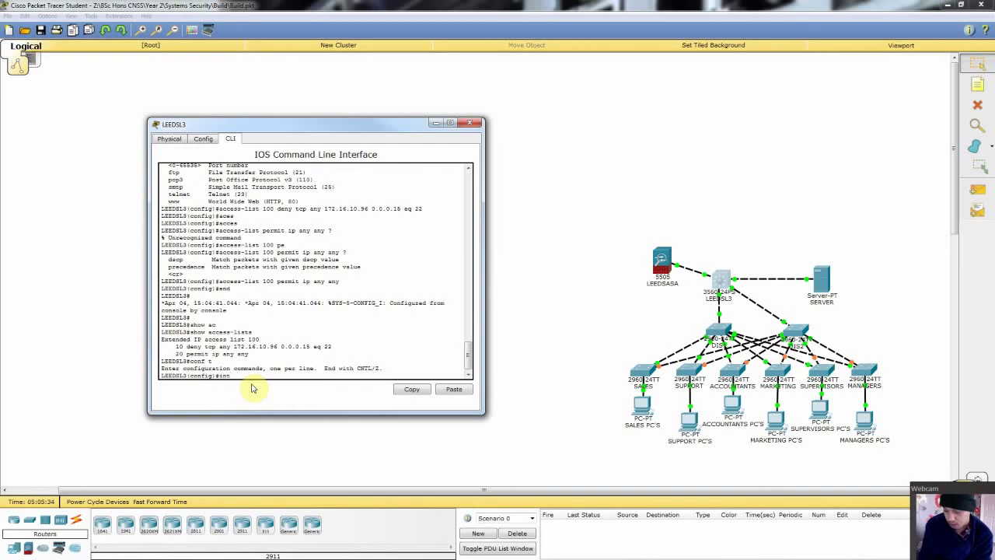
pyautogui.write(' vlan')
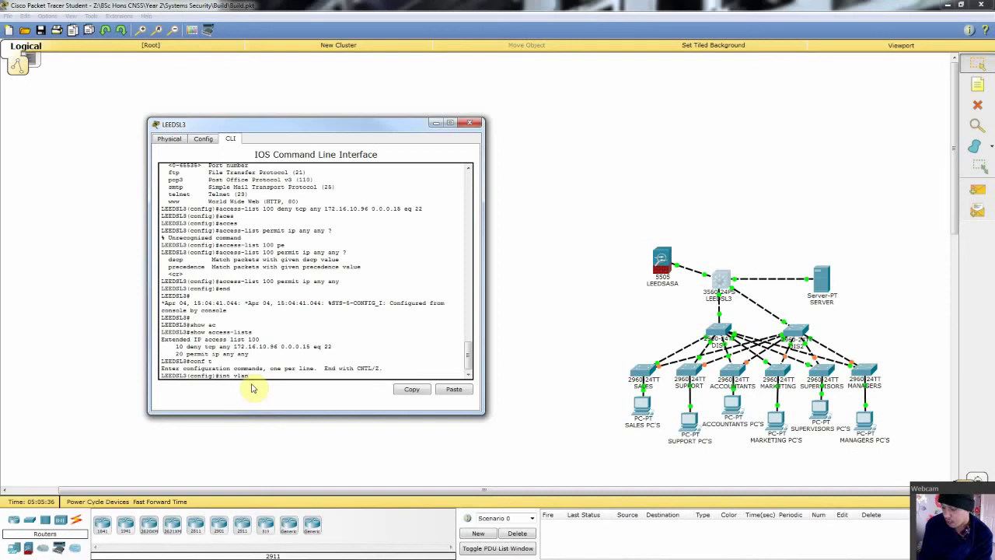
pyautogui.write(' 10')
pyautogui.press('Return')
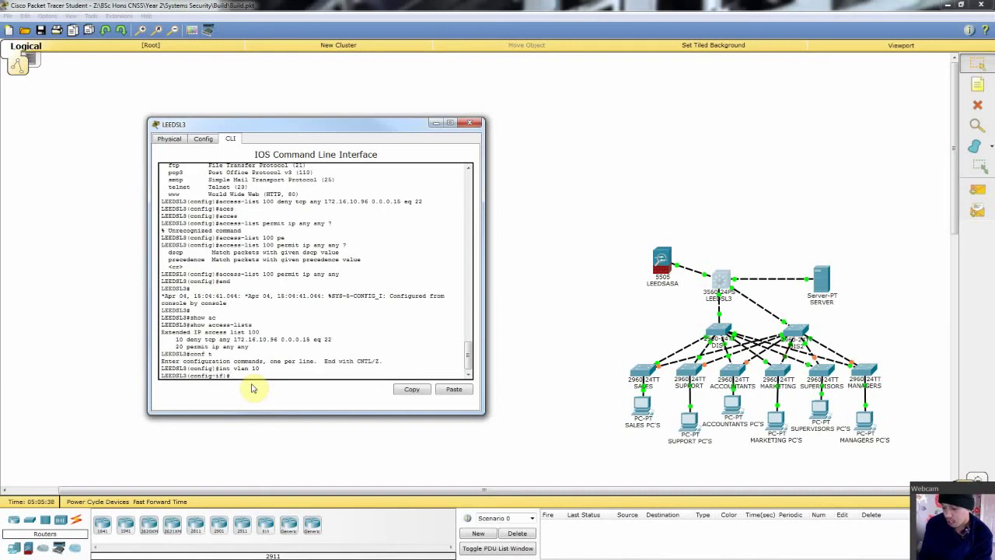
# Apply access list 100 inbound on VLAN 10 with 'ip access-group 100 in'
pyautogui.write('ip ac')
pyautogui.press('Tab')
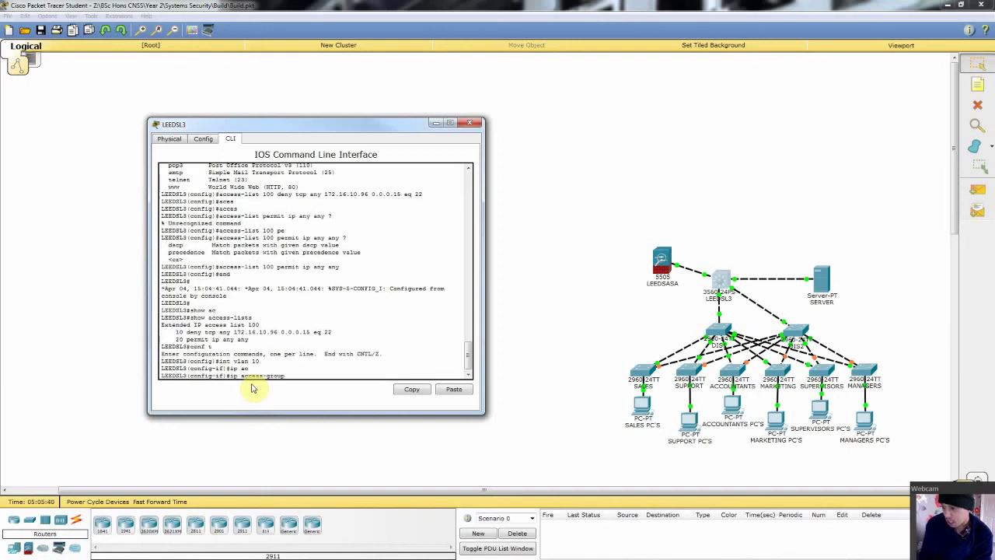
pyautogui.write('100')
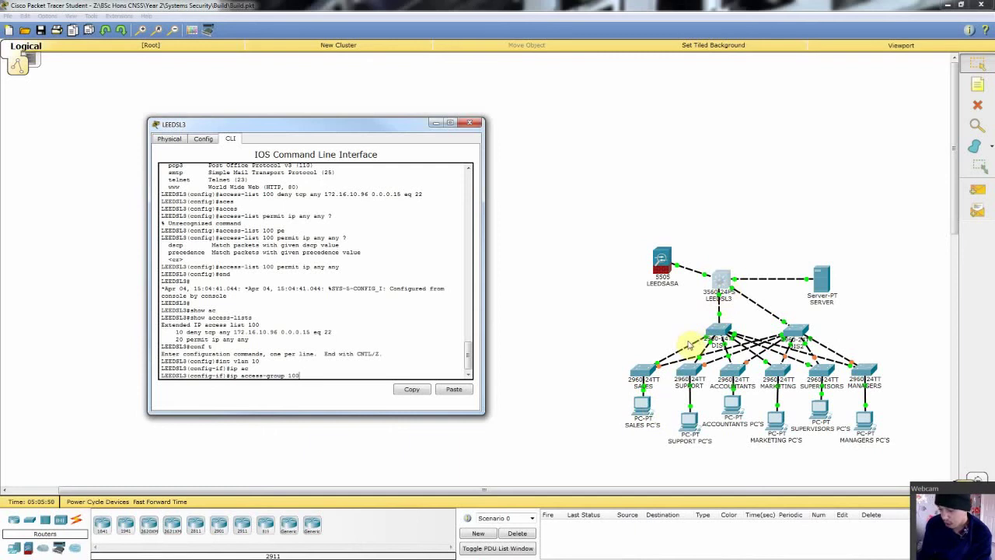
pyautogui.write('in')
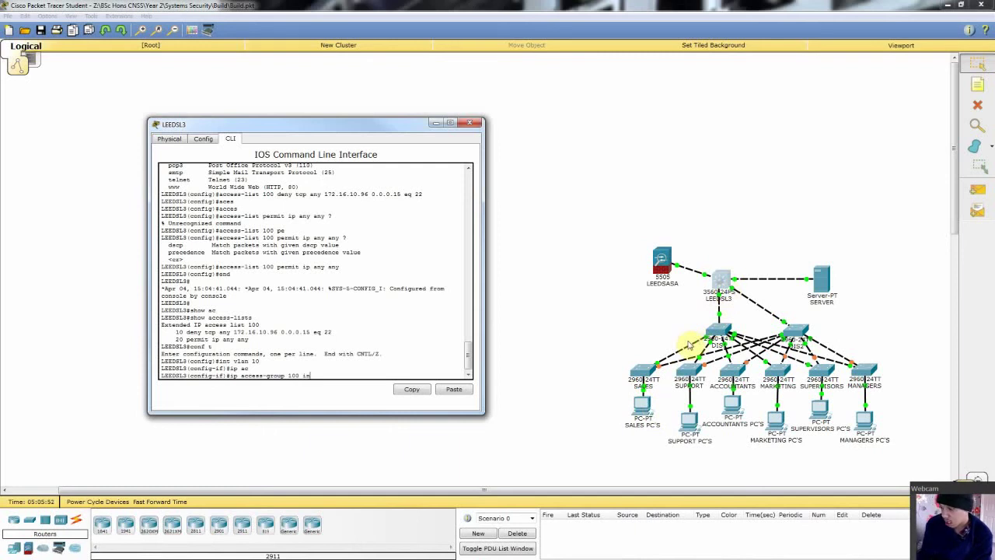
pyautogui.press('Return')
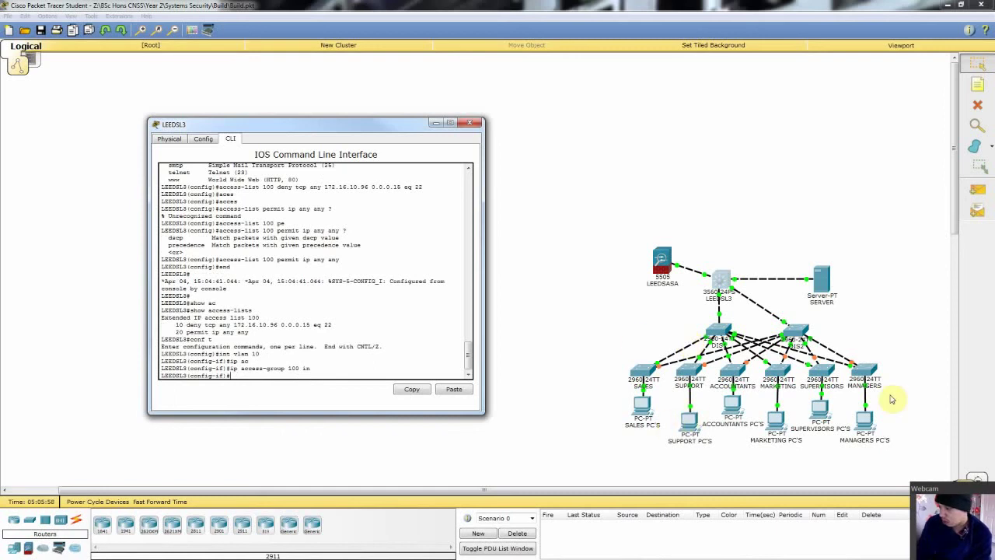
# From the Sales PC's command prompt, SSH to 172.16.10.97 and 172.16.10.99; both time out
pyautogui.click(642, 406)
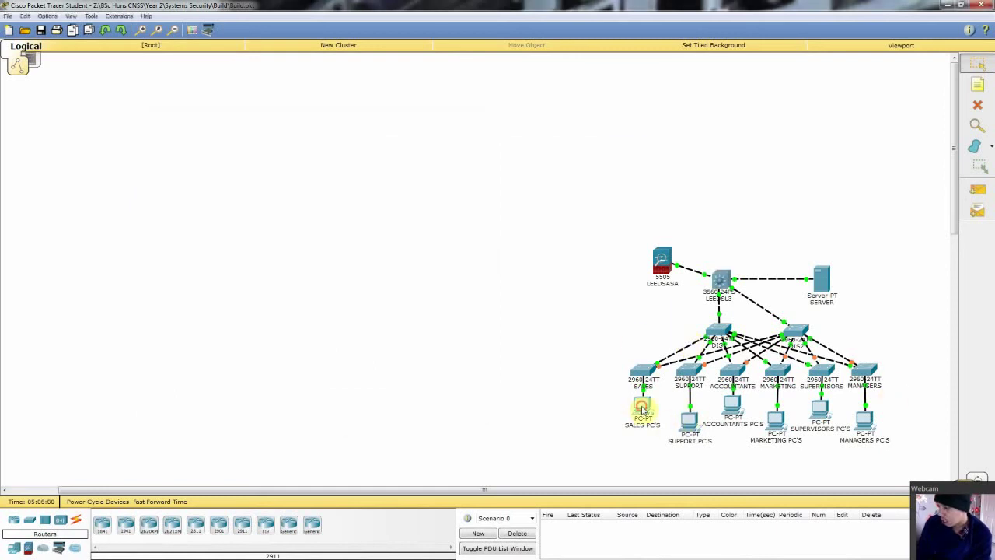
pyautogui.click(544, 199)
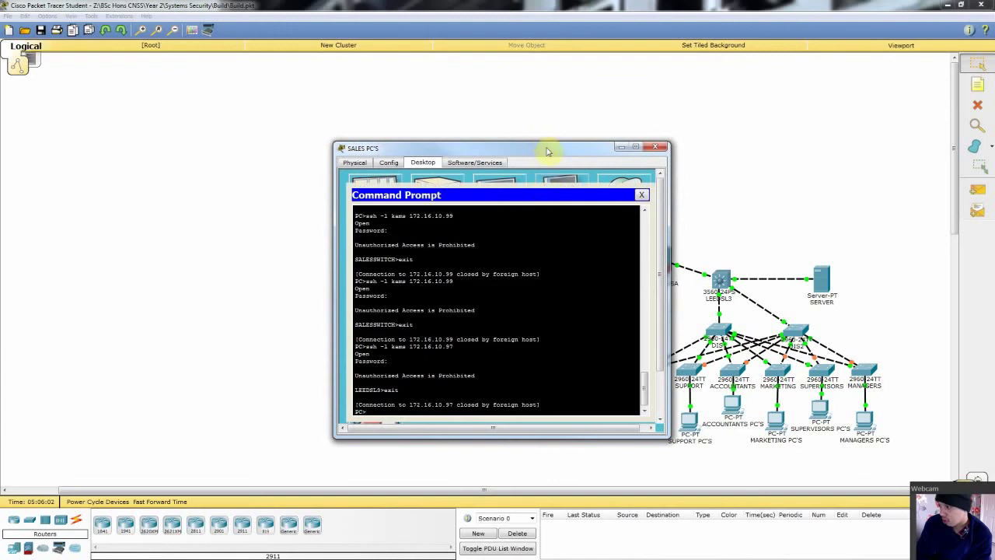
pyautogui.moveTo(546, 148); pyautogui.dragTo(363, 122)
pyautogui.press('Up')
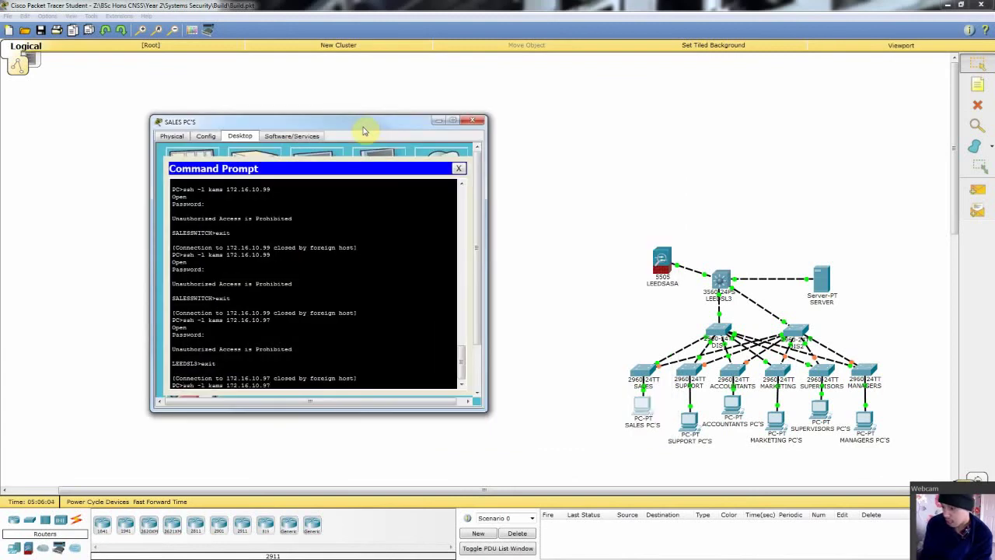
pyautogui.press('Return')
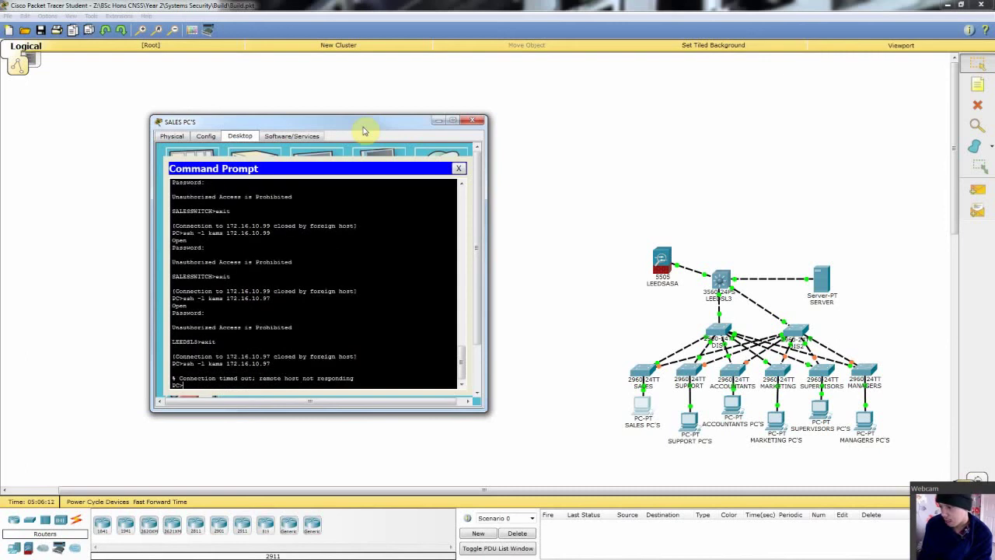
pyautogui.press('Up')
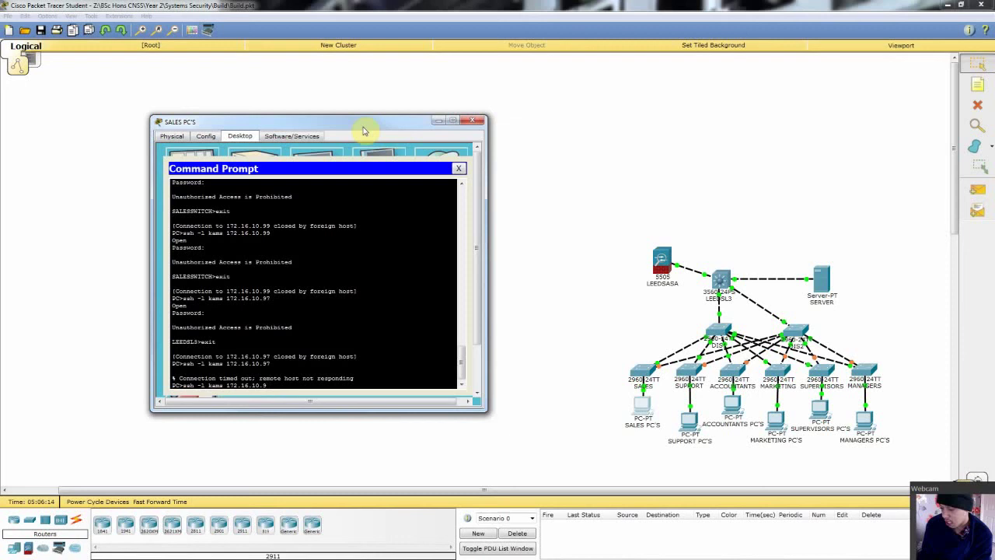
pyautogui.press('Return')
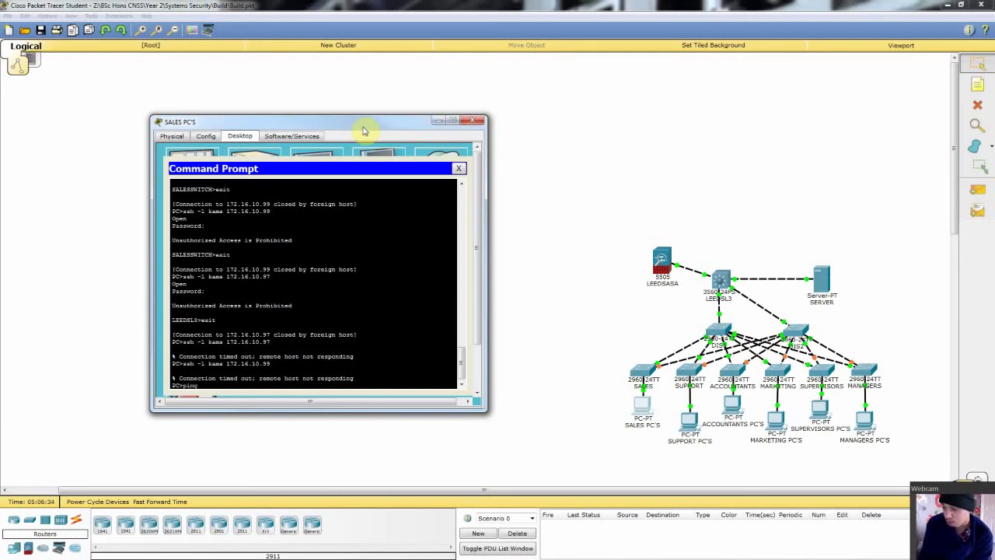
# Ping 172.16.10.99 from the Sales PC and confirm 4/4 replies
pyautogui.write('72.')
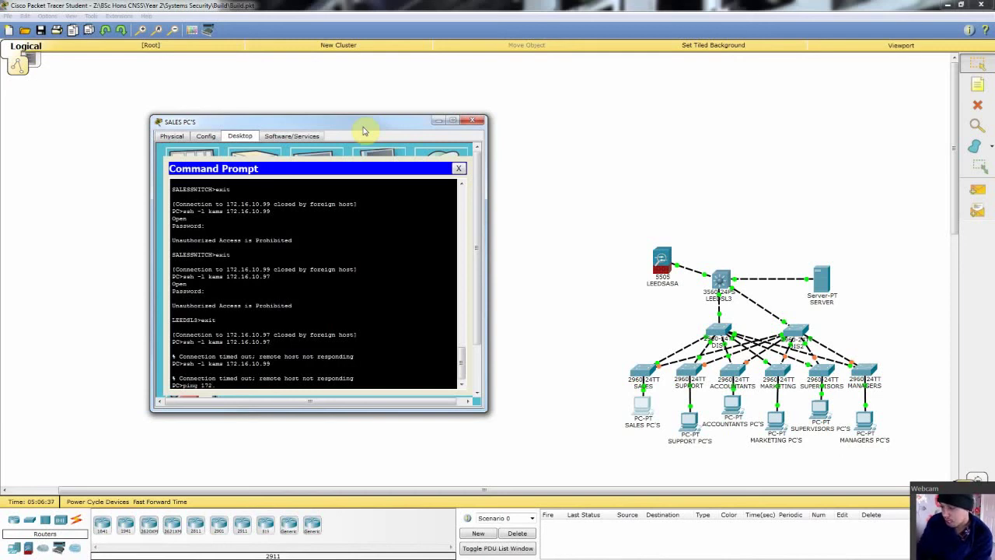
pyautogui.write('16.10.99')
pyautogui.press('Return')
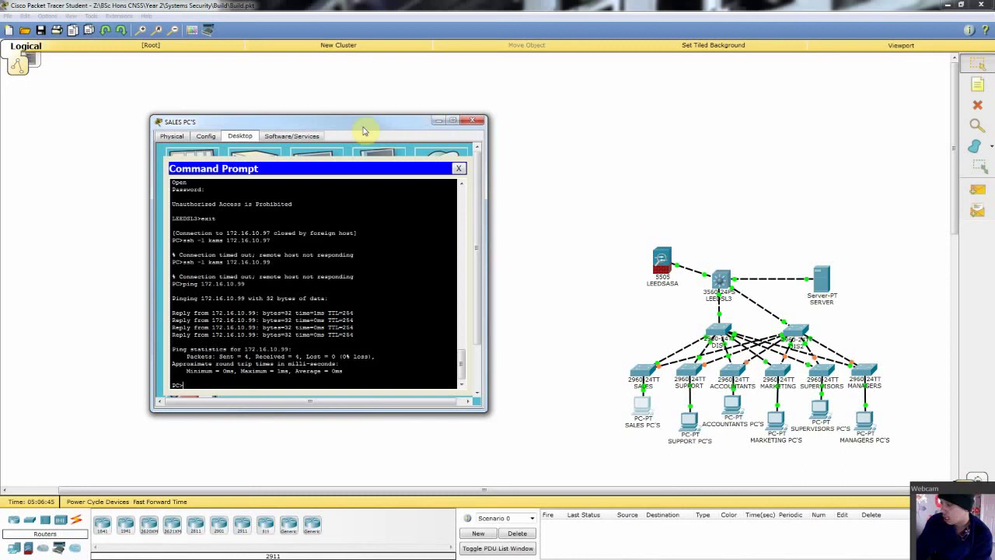
pyautogui.scroll(-1, 311, 276)
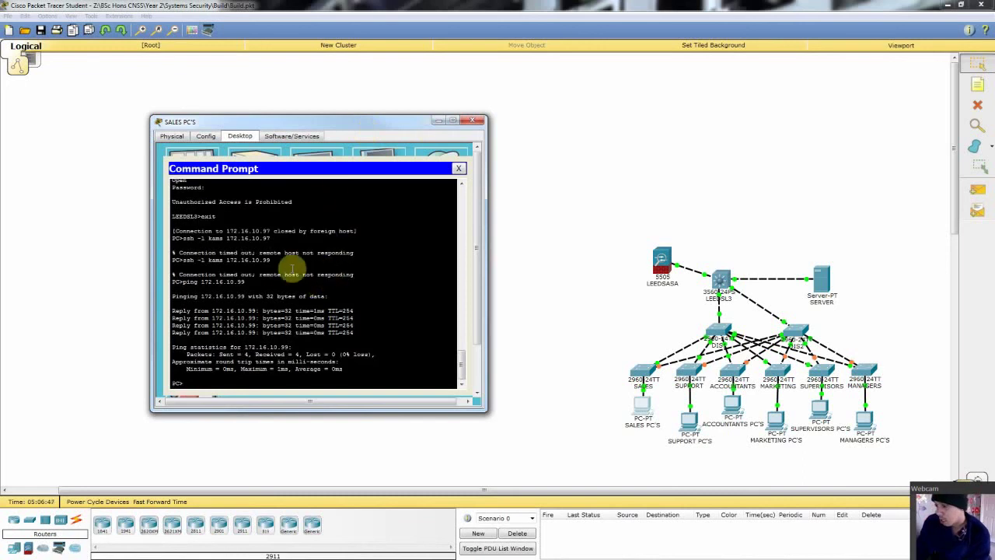
# Close the Sales PC window and open the Support PC's command prompt
pyautogui.click(472, 120)
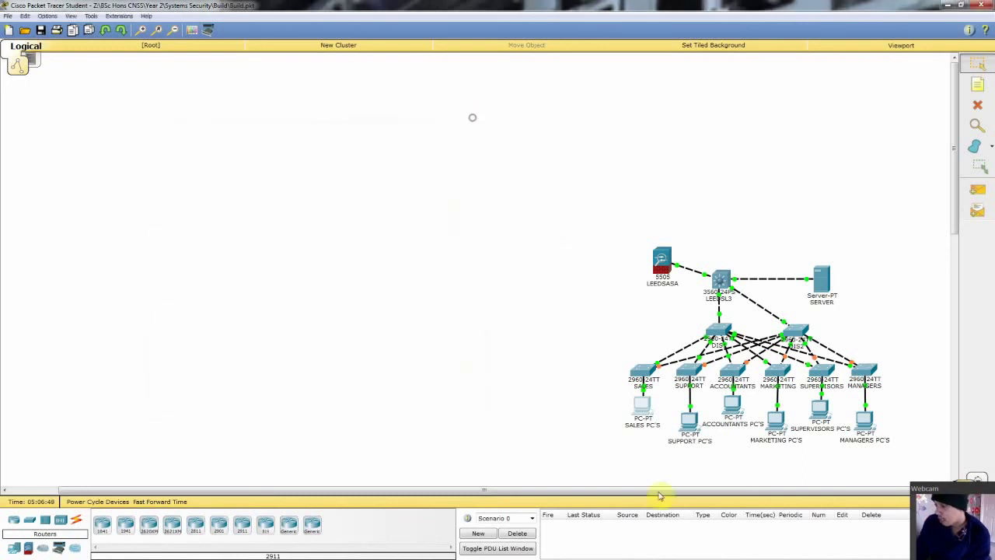
pyautogui.click(689, 421)
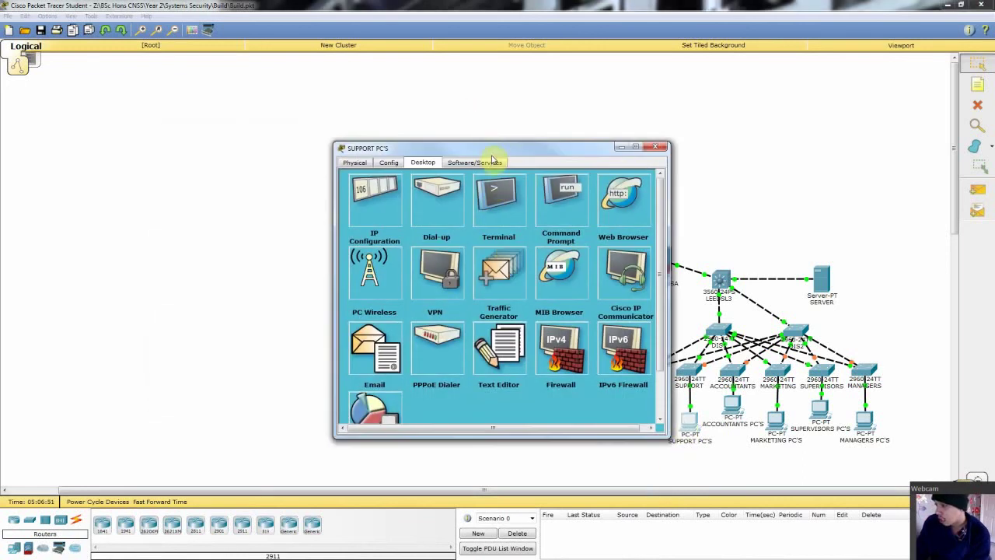
pyautogui.moveTo(492, 157); pyautogui.dragTo(368, 146)
pyautogui.click(424, 196)
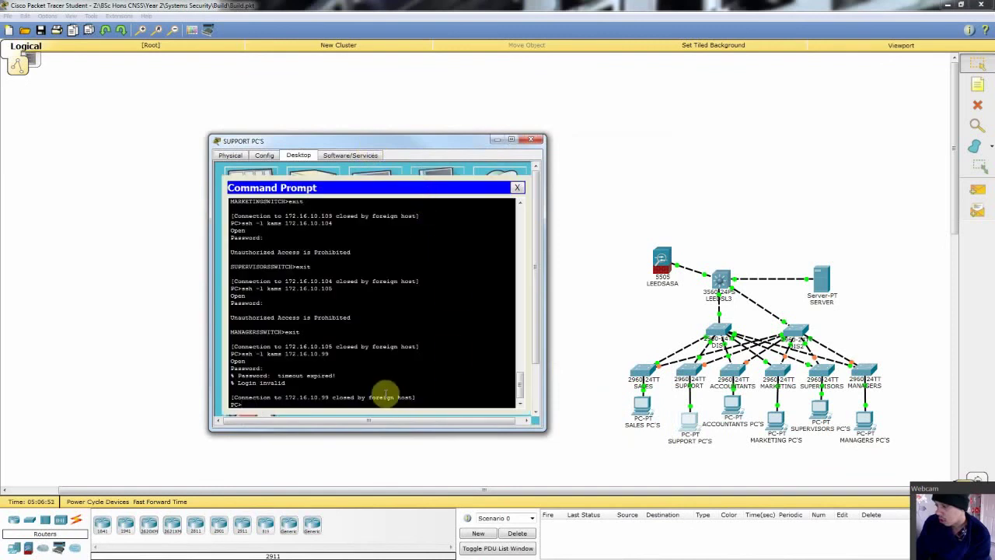
# SSH from the Support PC to LEEDSL3 at 172.16.10.97, log in, and end the session
pyautogui.press('Up')
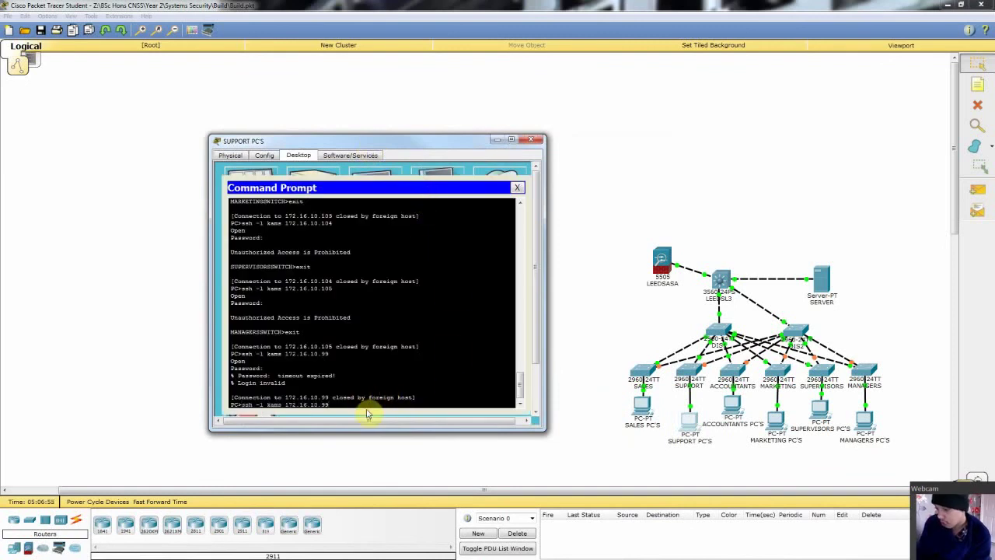
pyautogui.press('BackSpace')
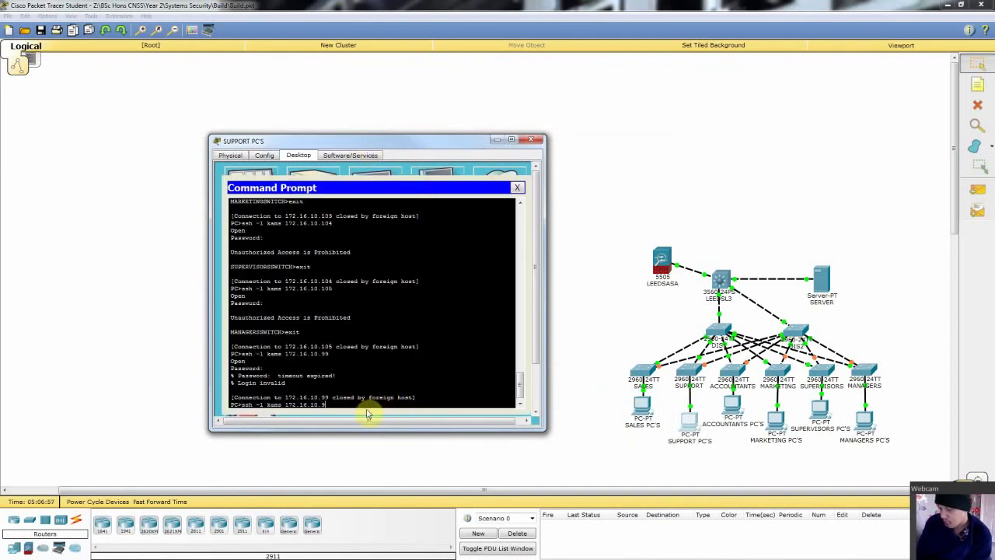
pyautogui.write('7')
pyautogui.press('Return')
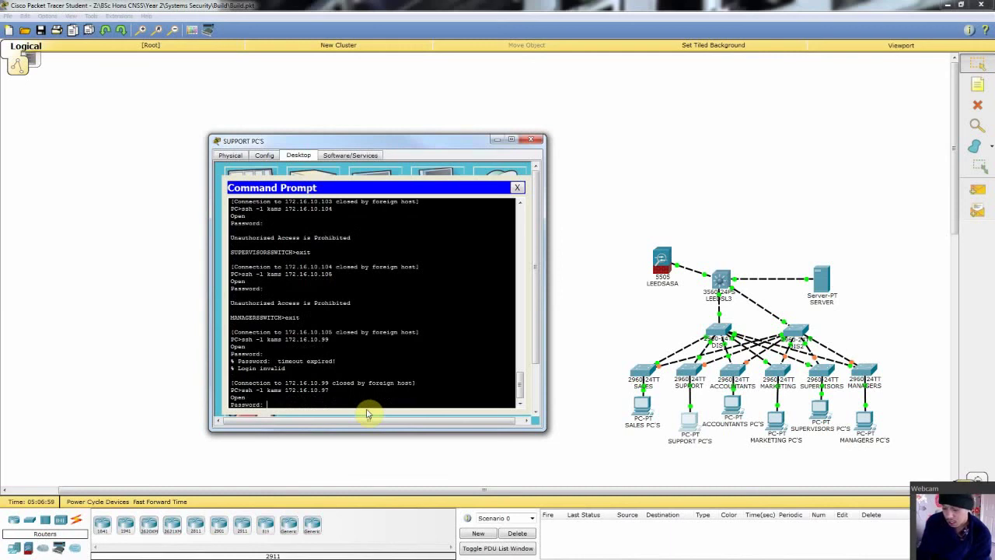
pyautogui.press('Return')
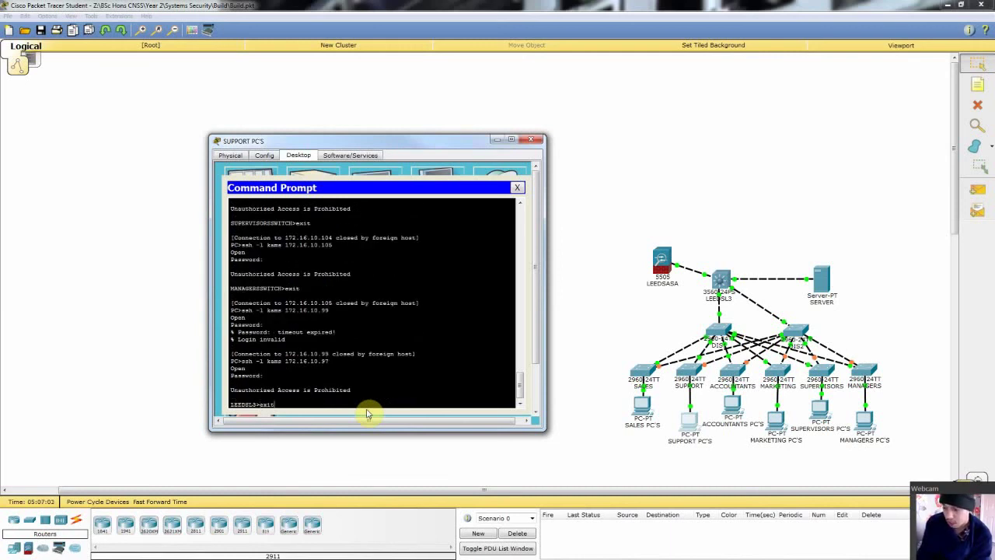
pyautogui.press('Return')
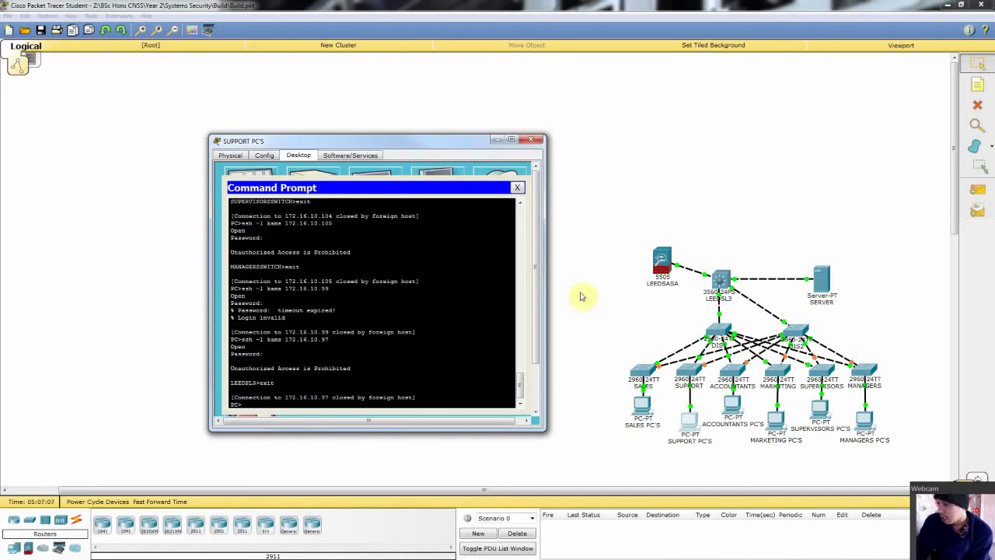
# Back in LEEDSL3's CLI, apply access list 100 inbound on interface VLAN 20
pyautogui.click(531, 139)
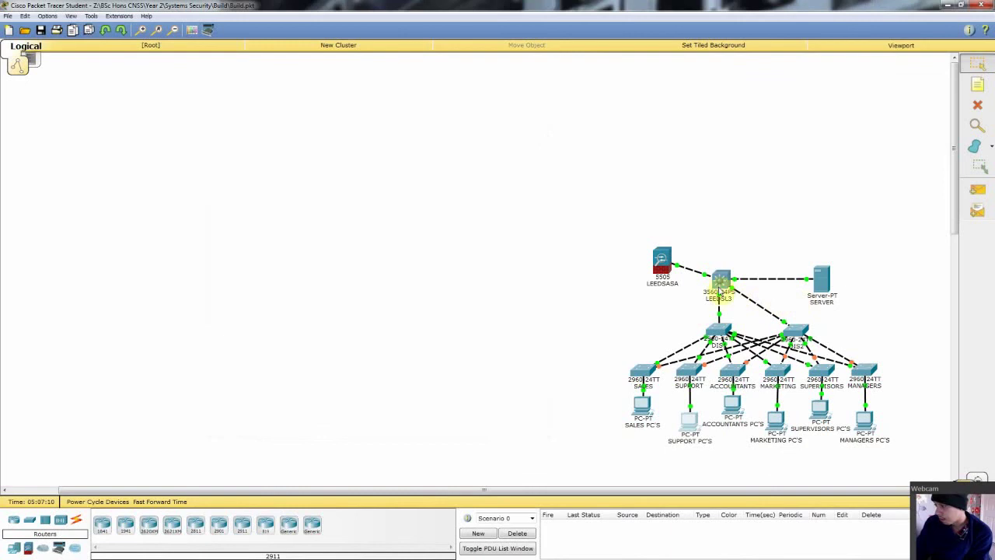
pyautogui.click(721, 279)
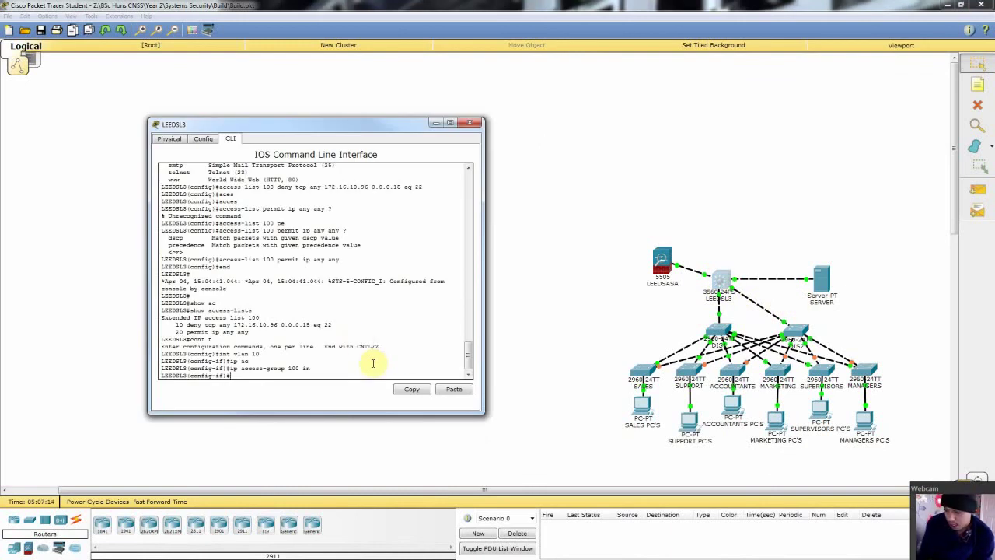
pyautogui.press('Return')
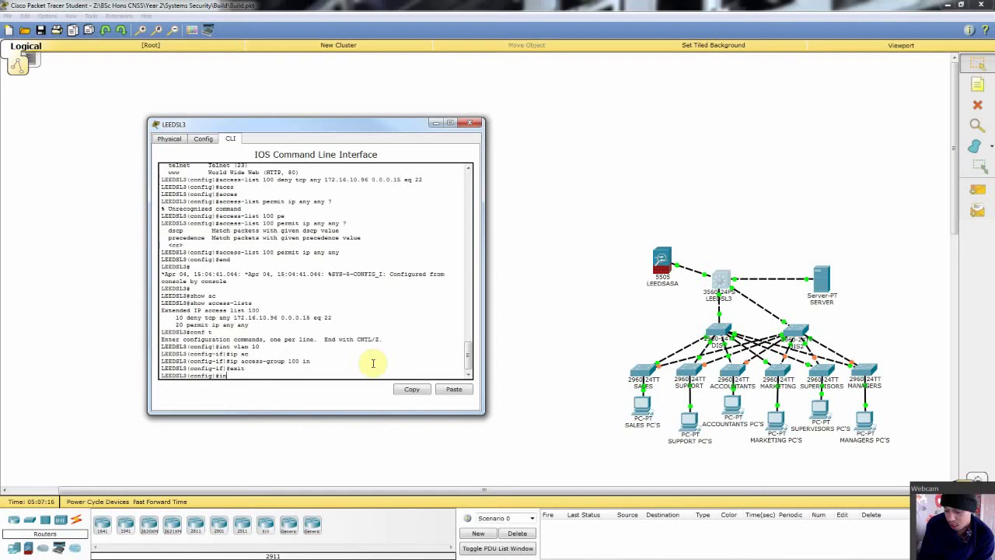
pyautogui.press('Return')
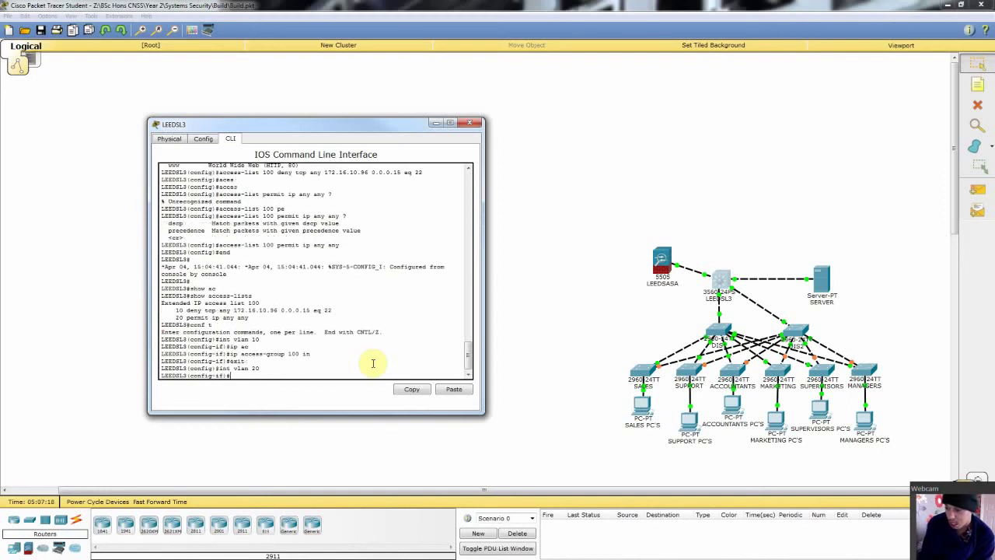
pyautogui.write('ip ac')
pyautogui.press('Tab')
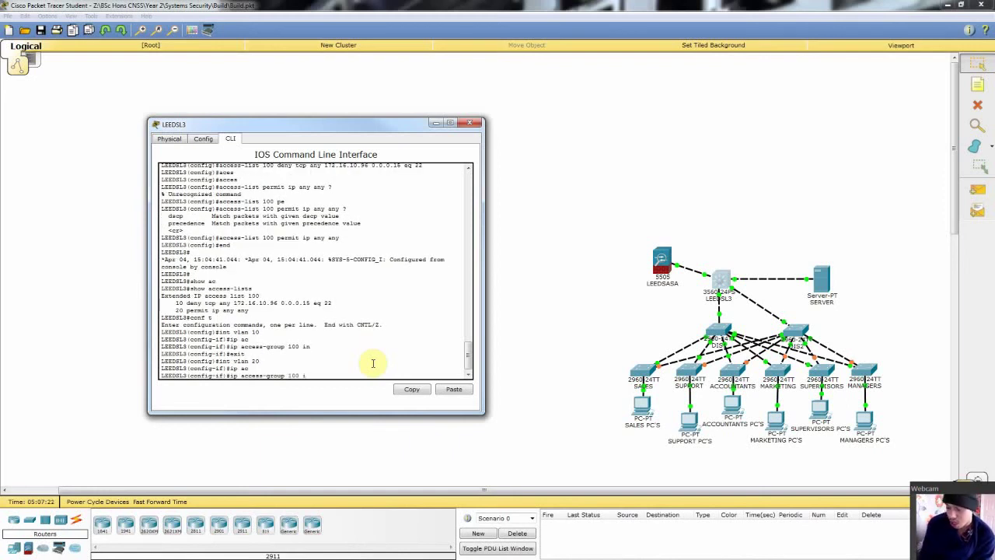
pyautogui.write('100 in')
pyautogui.press('Return')
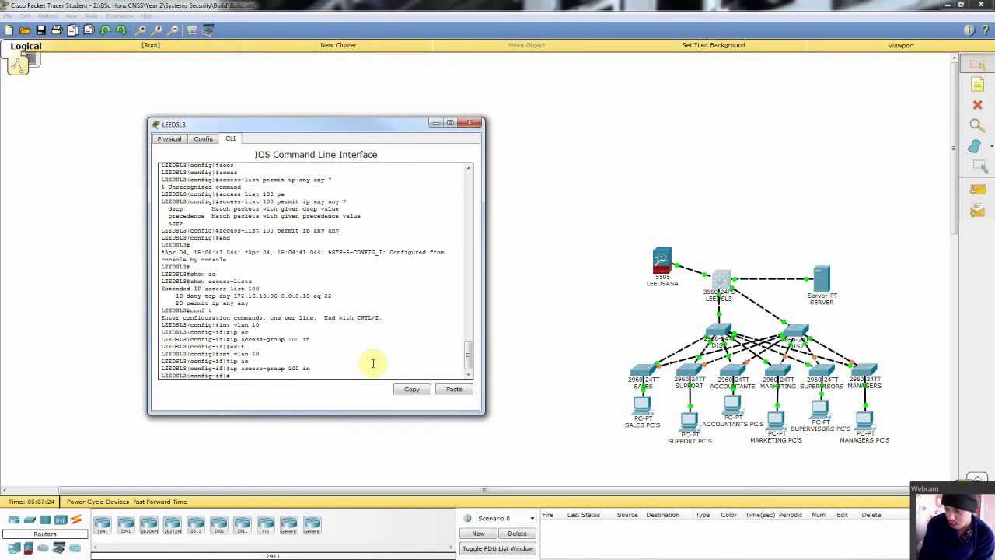
# Apply 'ip access-group 100 in' on interfaces VLAN 30 and VLAN 40
pyautogui.write('int v')
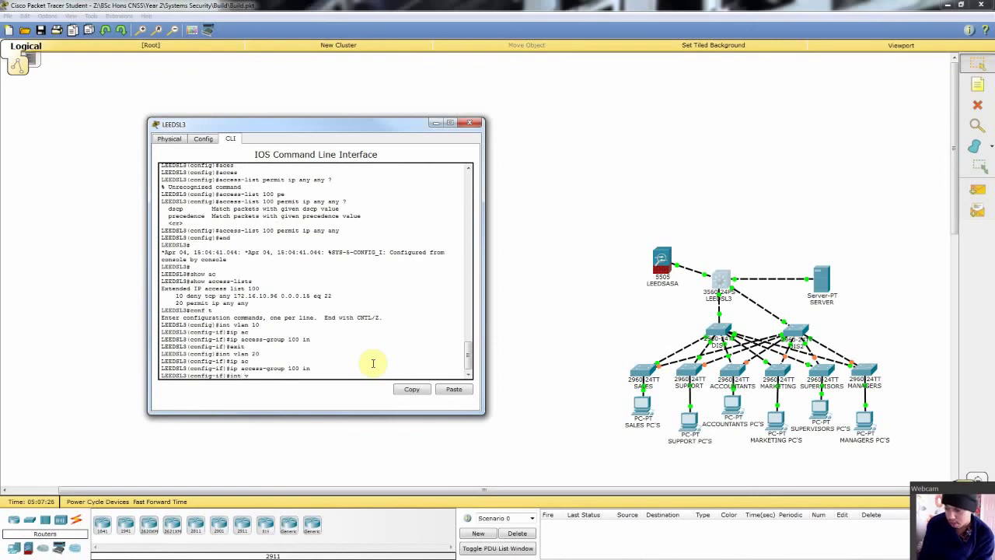
pyautogui.write('lan 30')
pyautogui.press('Return')
pyautogui.write('ip access-group 100 in')
pyautogui.press('Return')
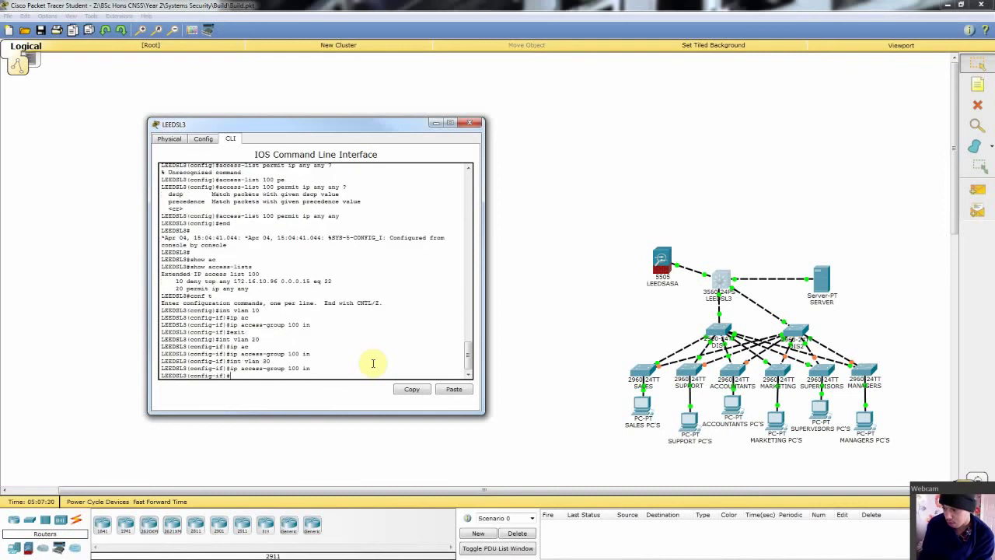
pyautogui.press('Up')
pyautogui.press('Up')
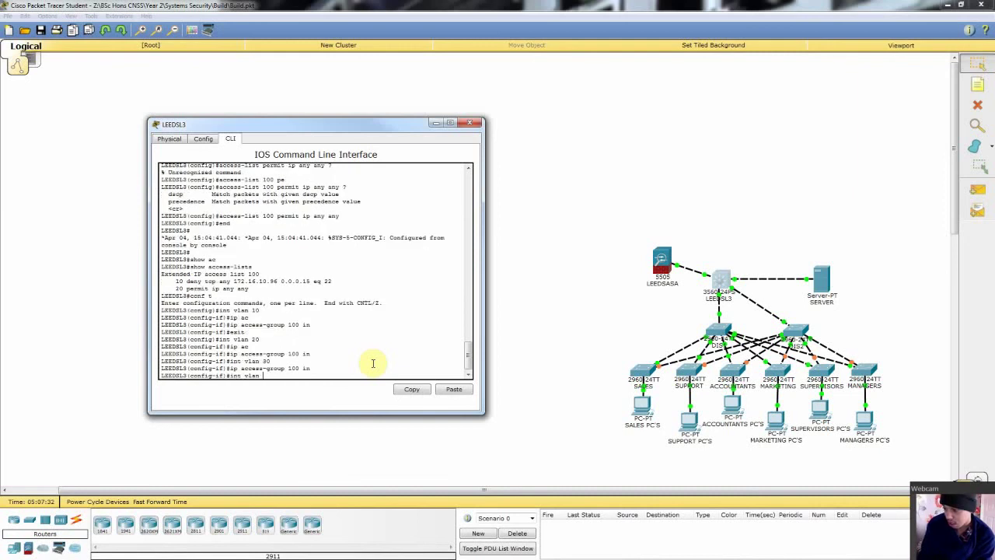
pyautogui.write('40')
pyautogui.press('Return')
pyautogui.press('Up')
pyautogui.press('Up')
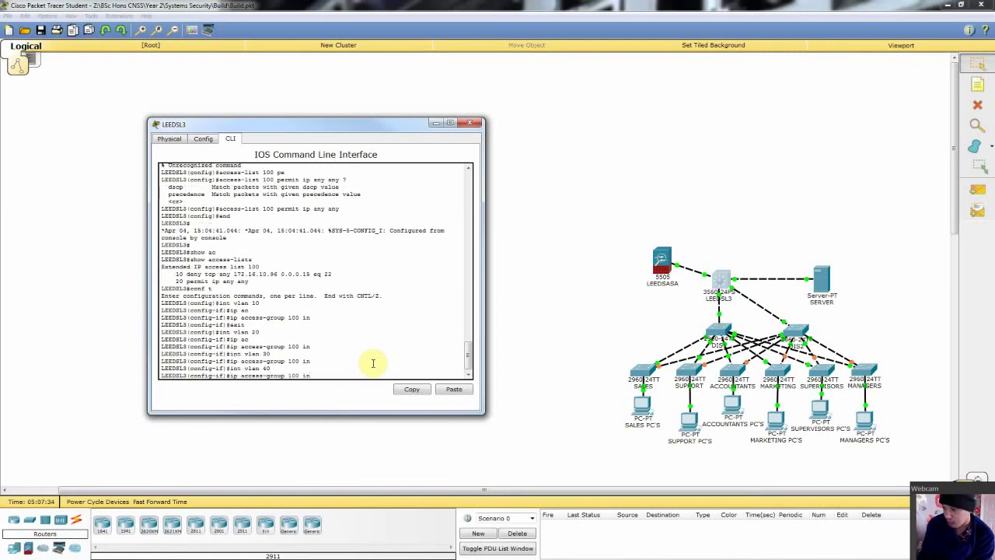
pyautogui.press('Return')
# Apply 'ip access-group 100 in' on interfaces VLAN 50 and VLAN 60
pyautogui.press('Up')
pyautogui.press('Up')
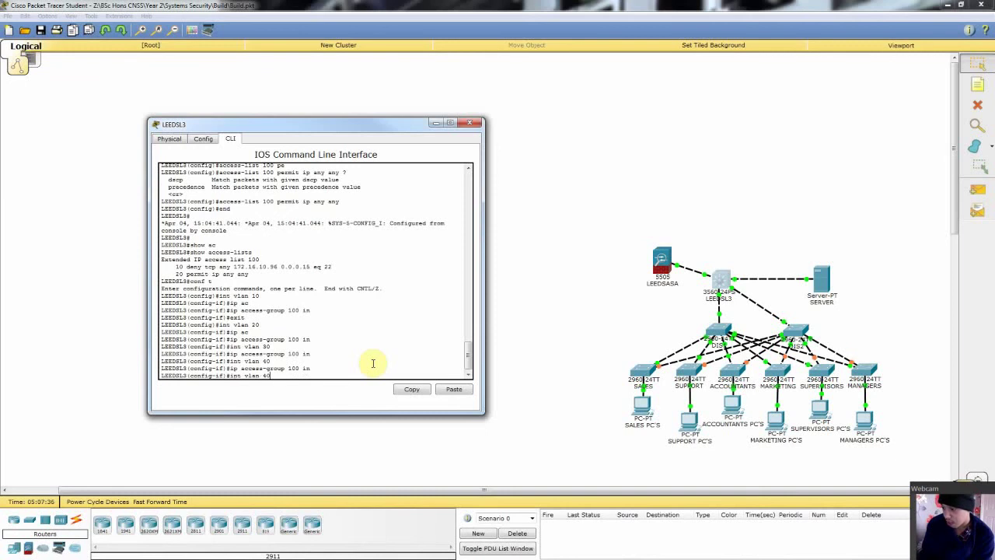
pyautogui.write('50')
pyautogui.press('Return')
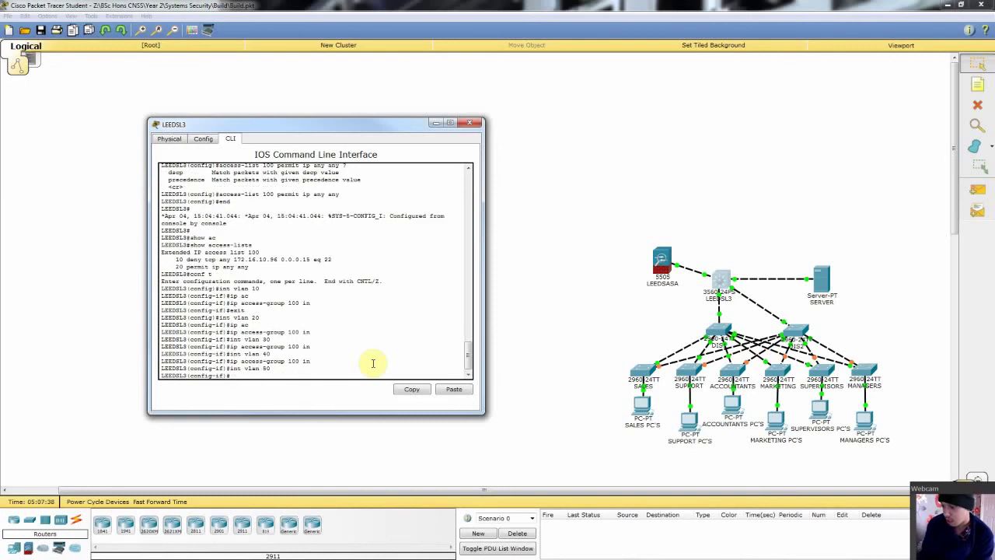
pyautogui.press('Up')
pyautogui.press('Up')
pyautogui.press('Up')
pyautogui.press('Down')
pyautogui.press('Return')
pyautogui.write('int vlan ')
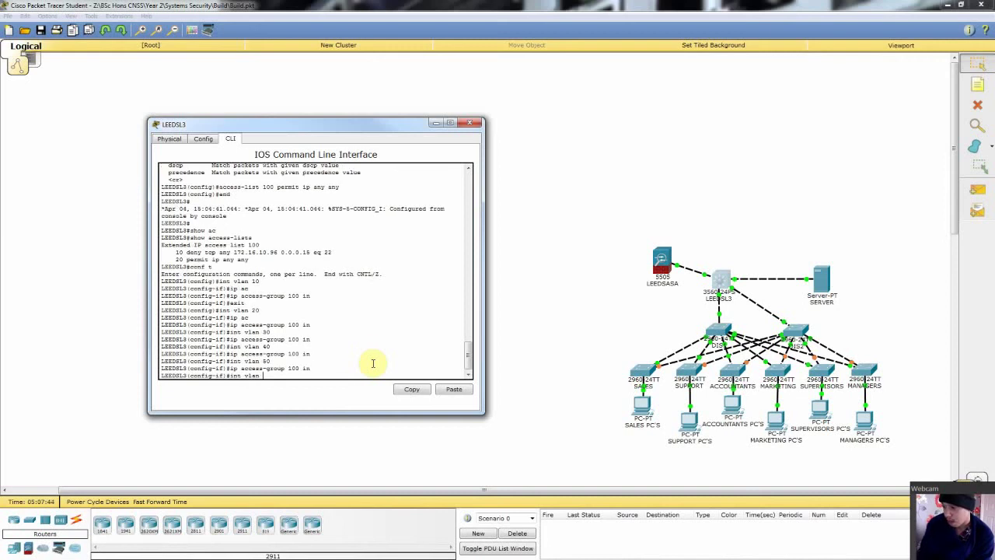
pyautogui.write('60')
pyautogui.press('Return')
pyautogui.press('Up')
pyautogui.press('Up')
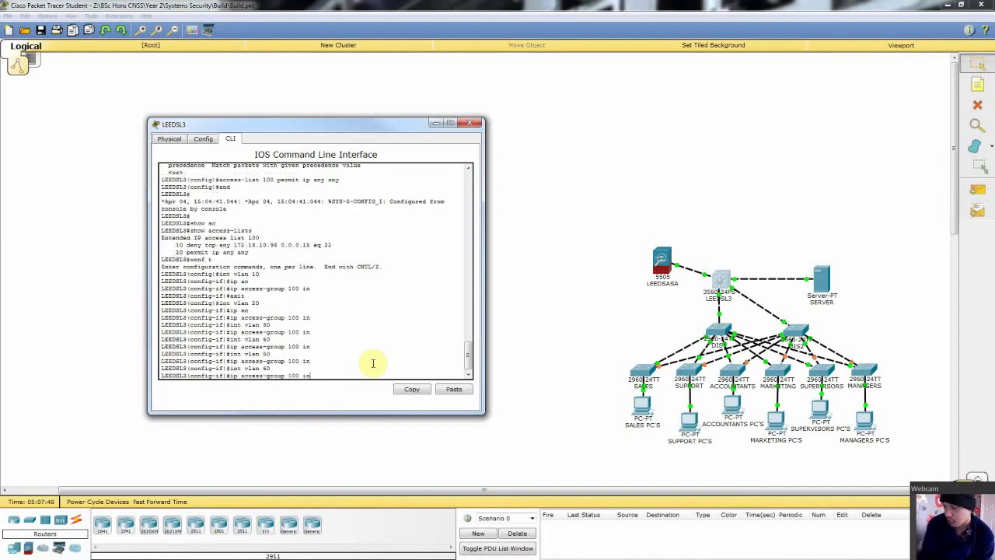
pyautogui.press('Return')
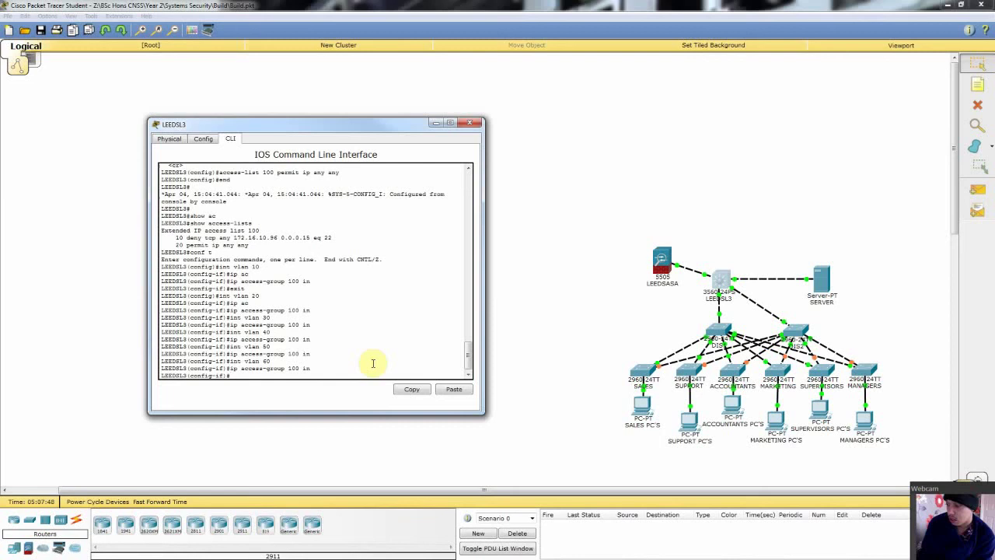
# Rerun the SSH login to 172.16.10.97 from the SUPPORT PC's command prompt; it now times out
pyautogui.click(689, 420)
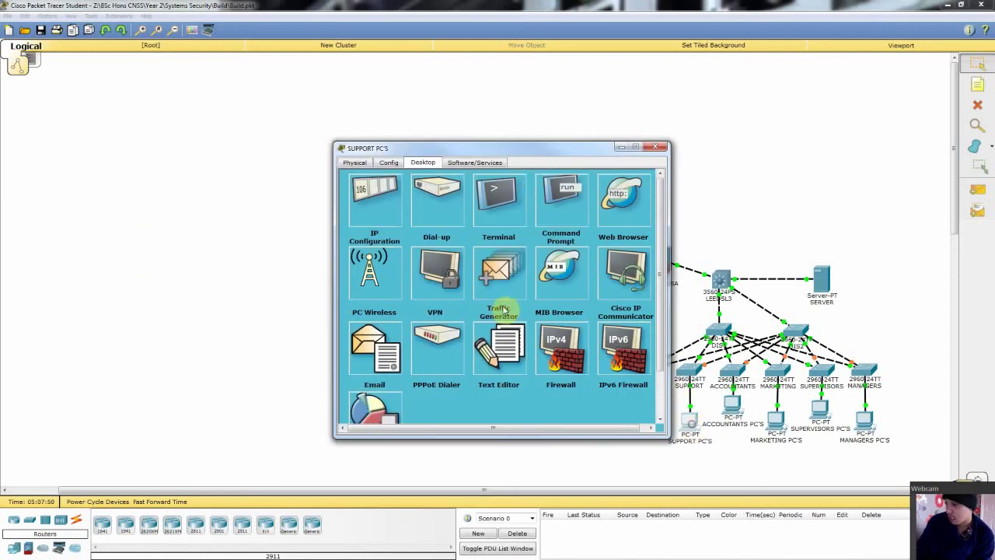
pyautogui.click(562, 201)
pyautogui.moveTo(532, 153); pyautogui.dragTo(354, 122)
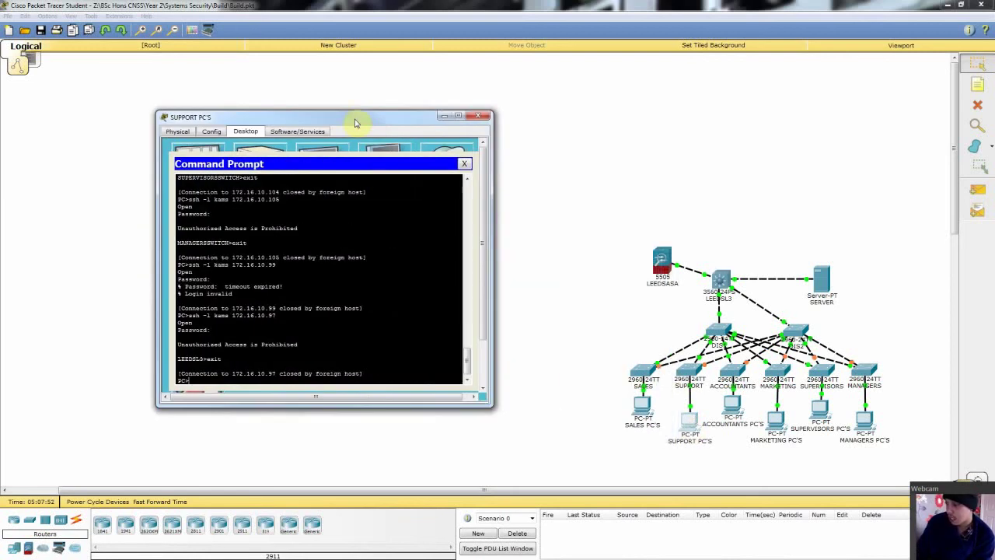
pyautogui.press('Up')
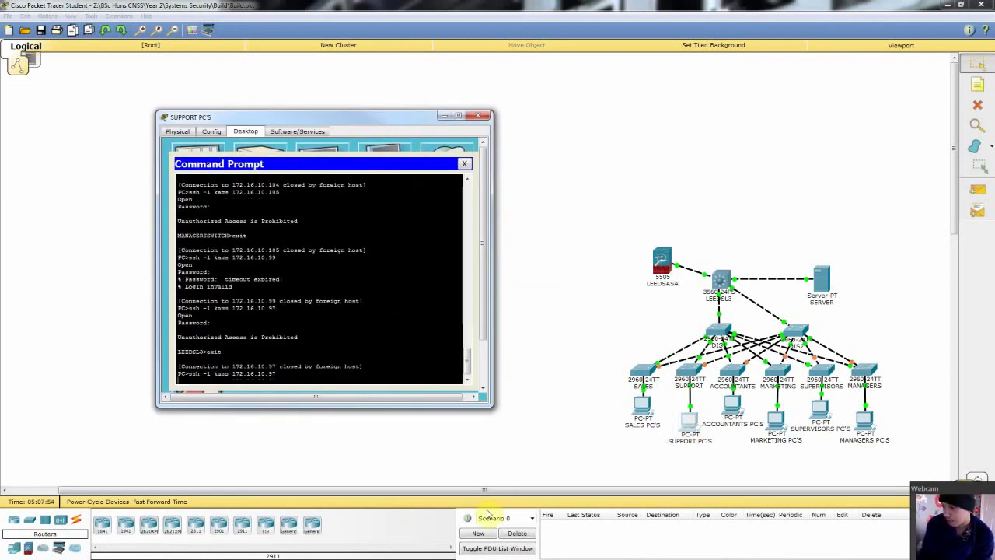
# Ping 172.16.10.97 from the SUPPORT PC, still getting 4/4 replies
pyautogui.click(375, 352)
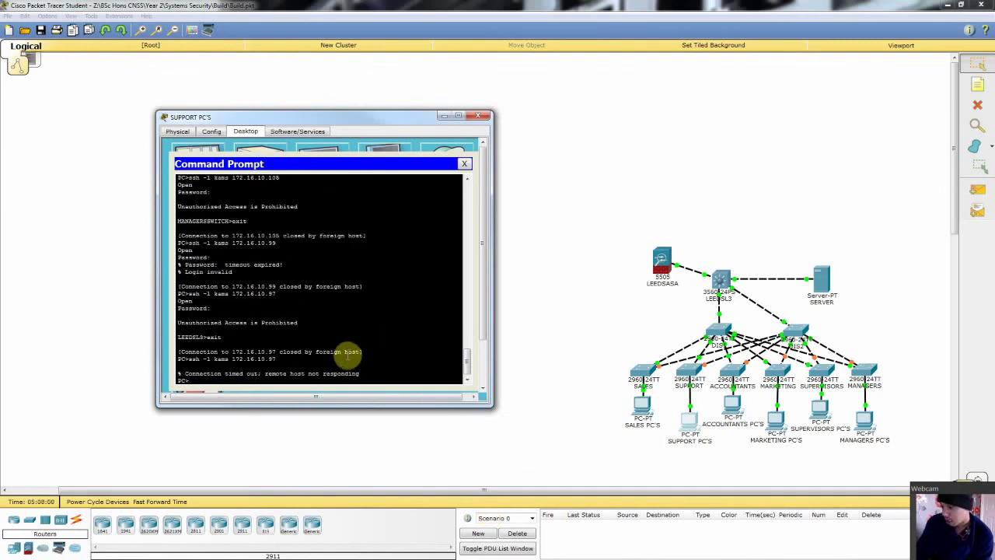
pyautogui.write('ping ')
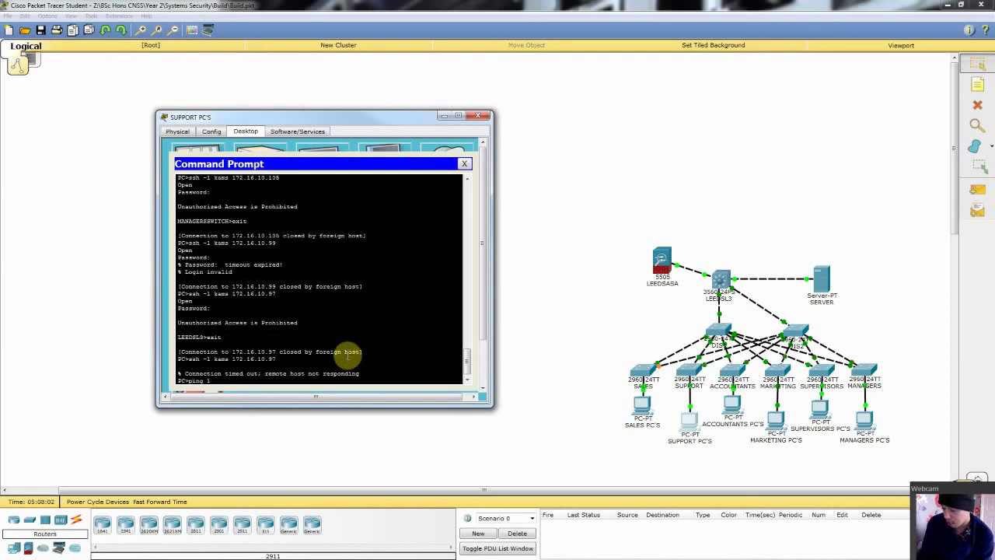
pyautogui.write('172.16.10.97')
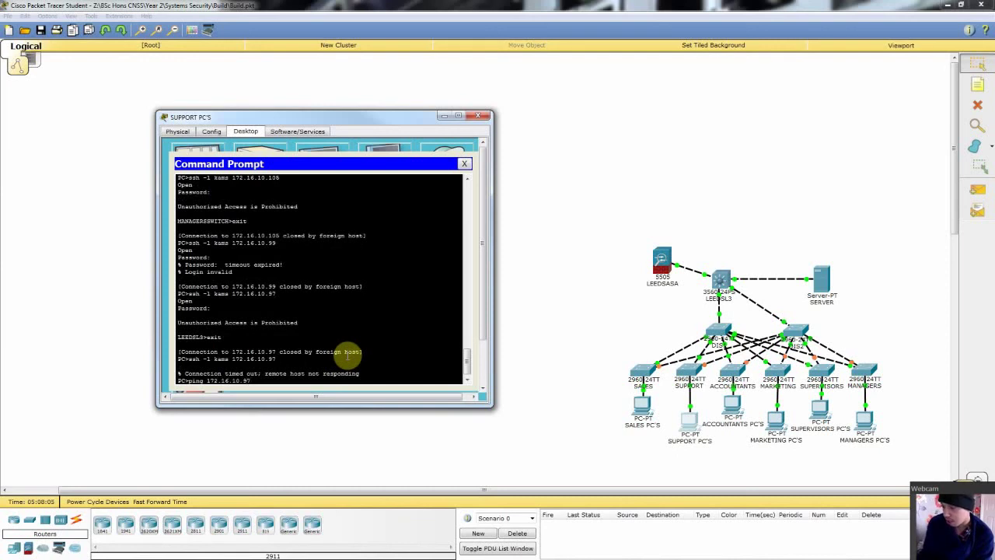
pyautogui.press('Return')
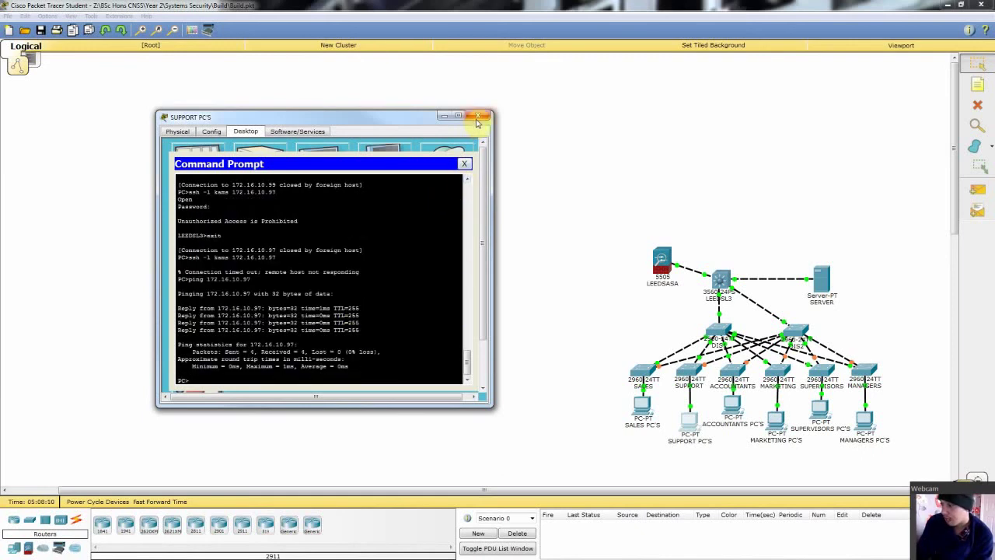
# Switch the SUPPORT PC from Static back to DHCP, obtain 172.16.10.3, and close its window
pyautogui.click(465, 164)
pyautogui.click(208, 188)
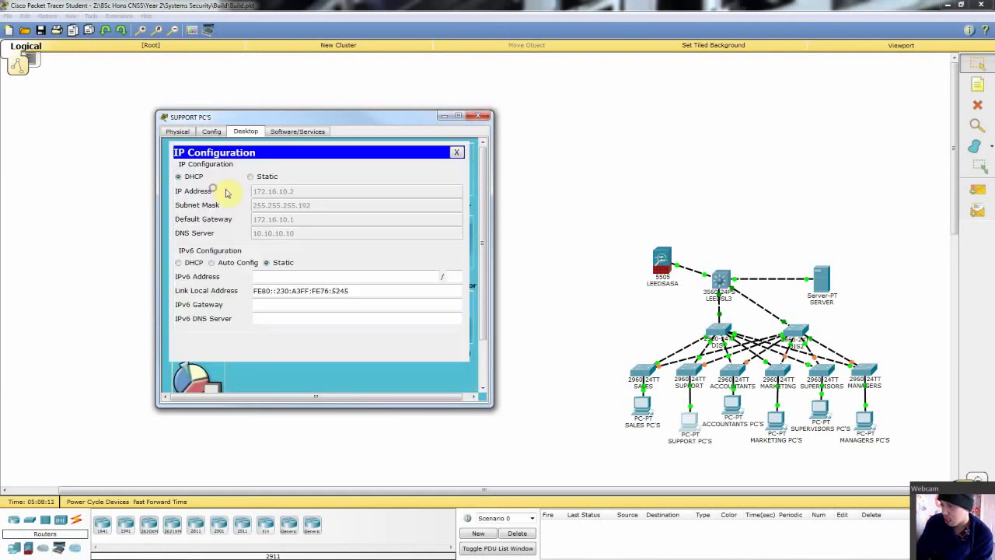
pyautogui.click(251, 177)
pyautogui.click(179, 177)
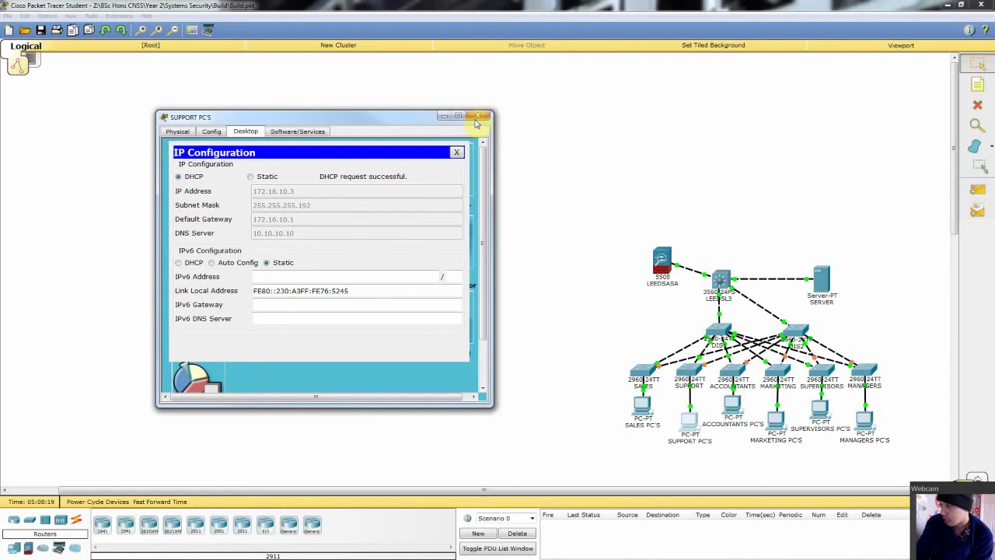
pyautogui.click(479, 117)
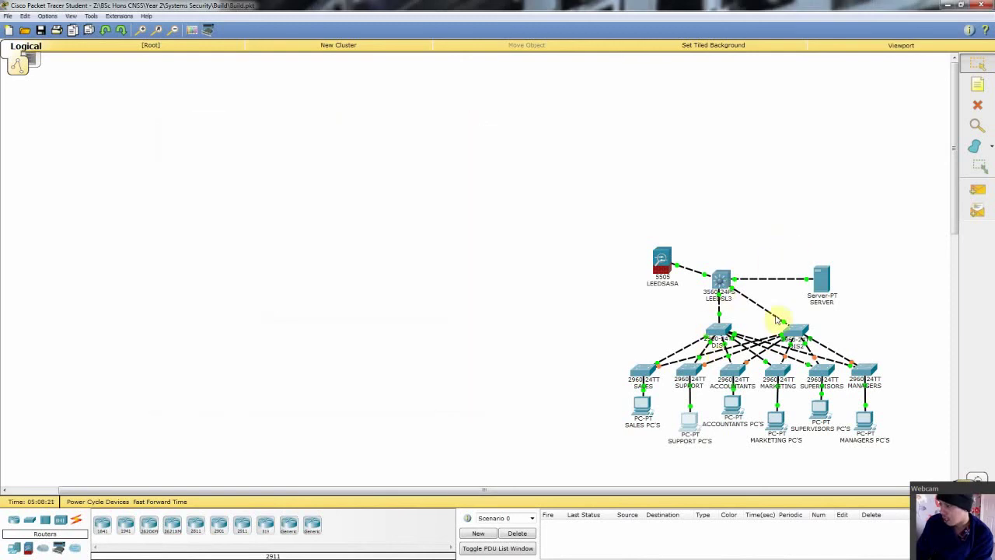
# From the SERVER's command prompt, SSH into LEEDSL3 at 172.16.10.97, log in, then exit
pyautogui.click(823, 280)
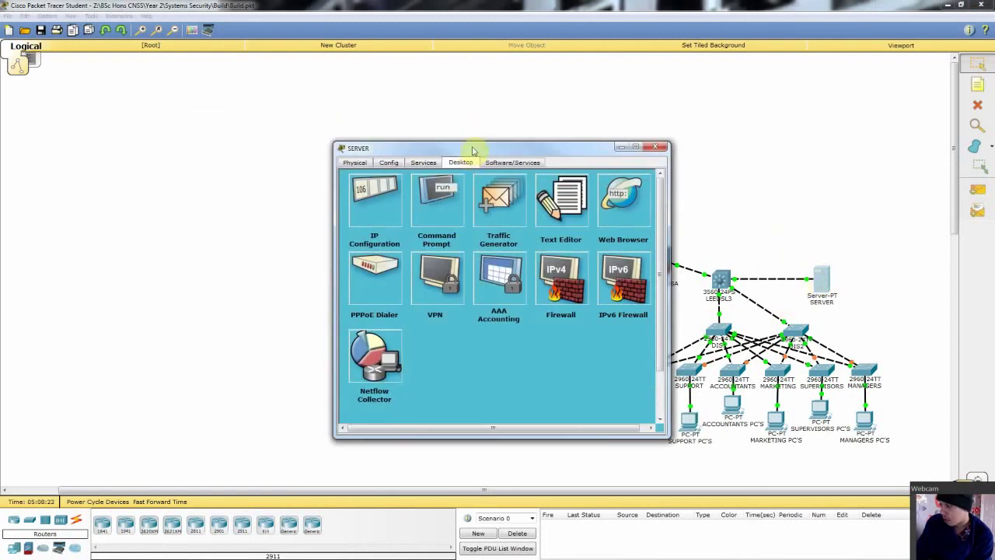
pyautogui.moveTo(465, 152); pyautogui.dragTo(395, 129)
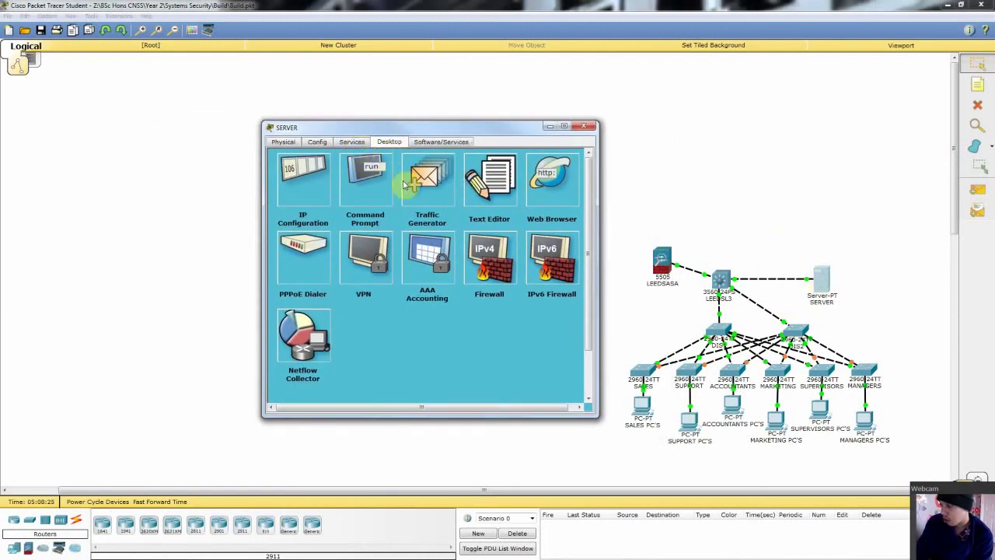
pyautogui.click(550, 177)
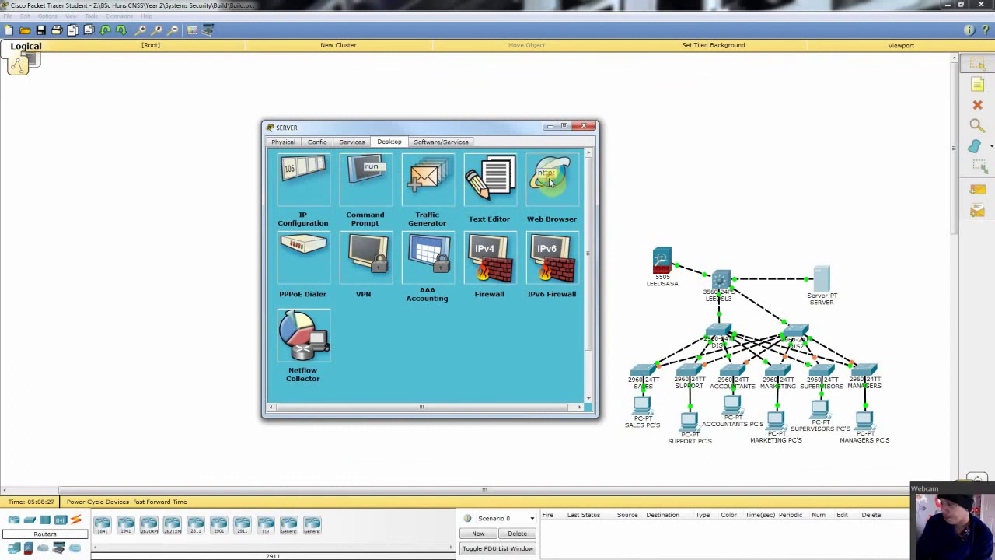
pyautogui.click(572, 173)
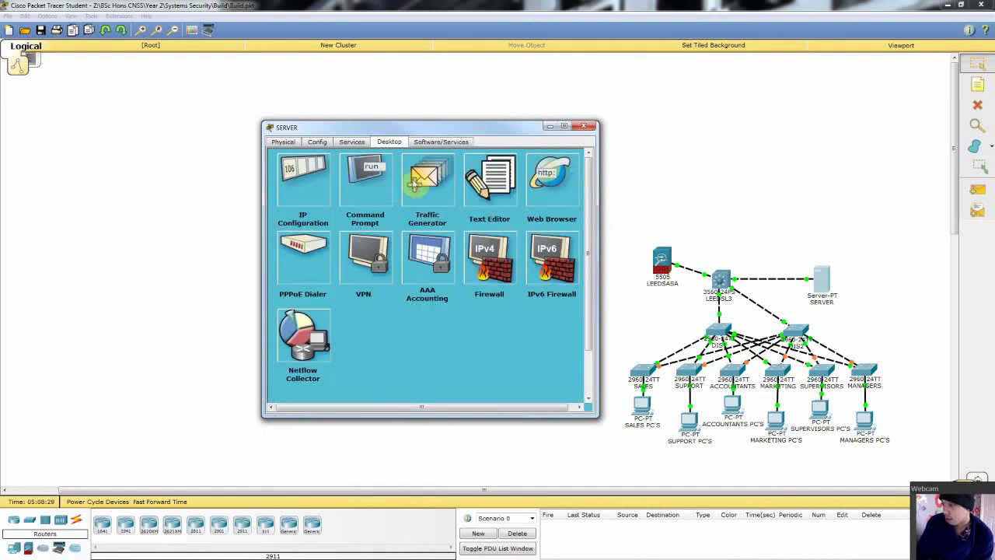
pyautogui.click(386, 190)
pyautogui.press('Up')
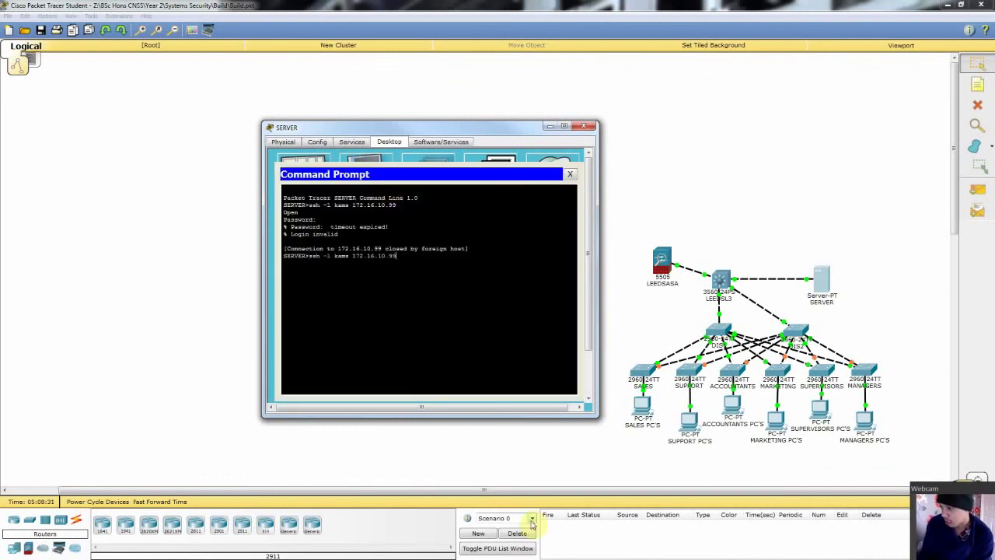
pyautogui.press('BackSpace')
pyautogui.write('7')
pyautogui.press('Return')
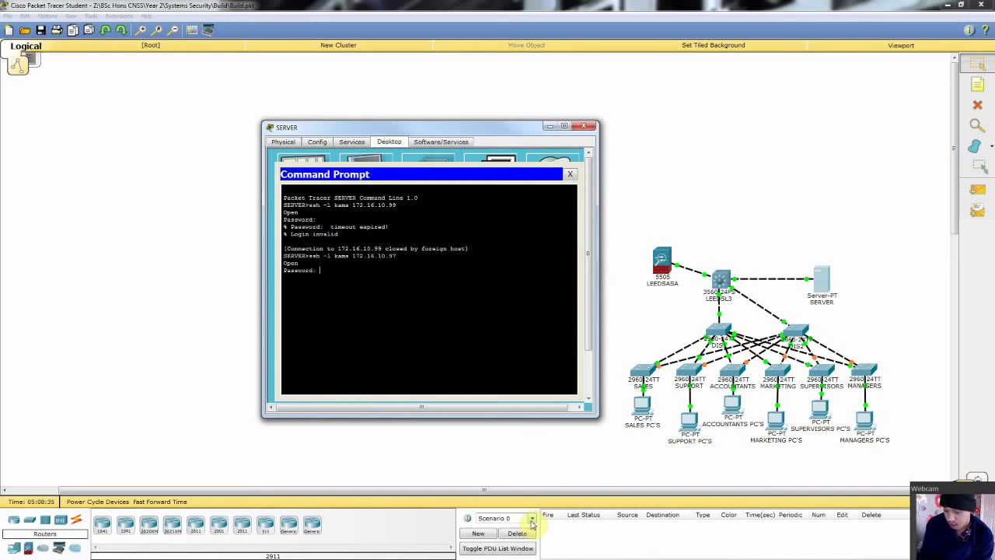
pyautogui.press('Return')
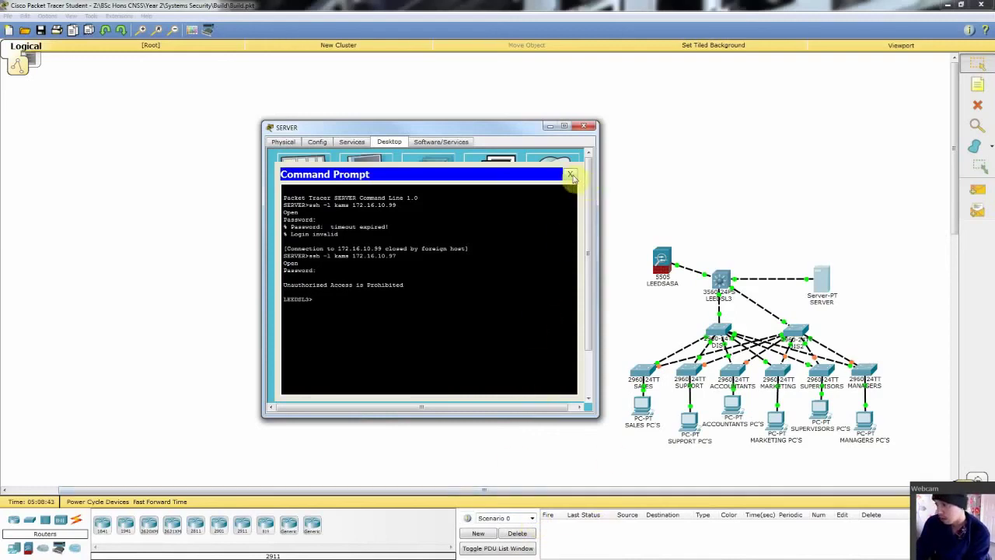
pyautogui.write('exit')
pyautogui.press('Return')
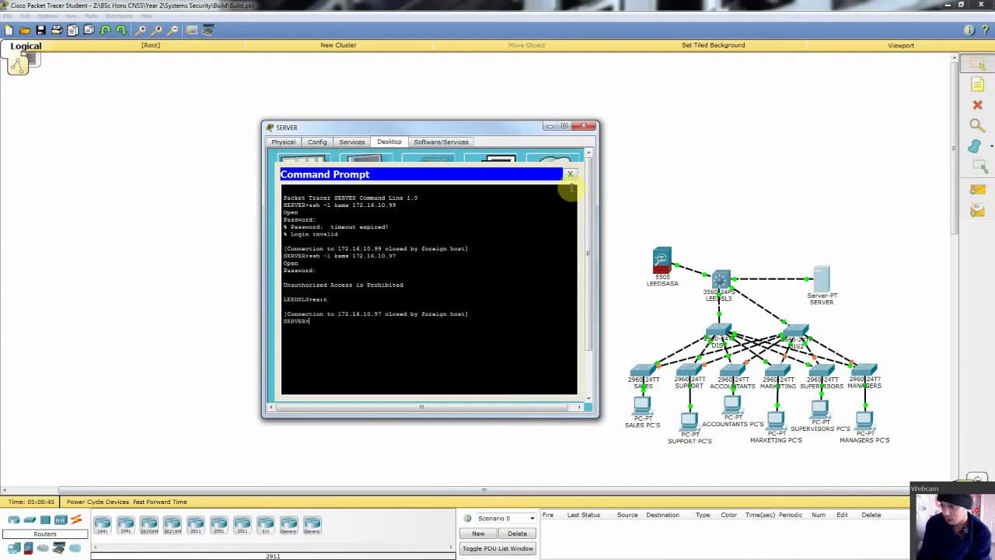
# SSH from the SERVER into SALESSWITCH at 172.16.10.99, log in and exit, then close the window
pyautogui.press('Up')
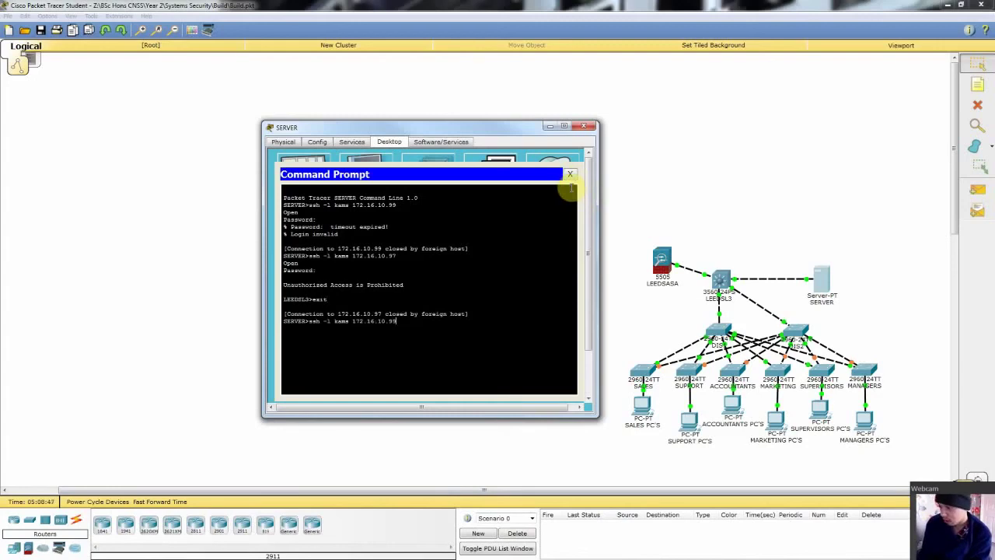
pyautogui.press('Return')
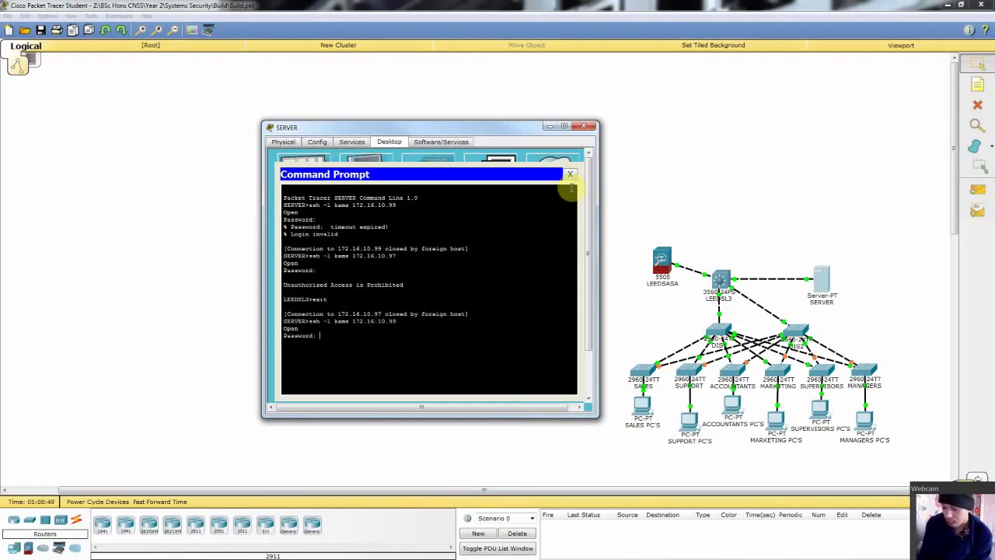
pyautogui.press('Return')
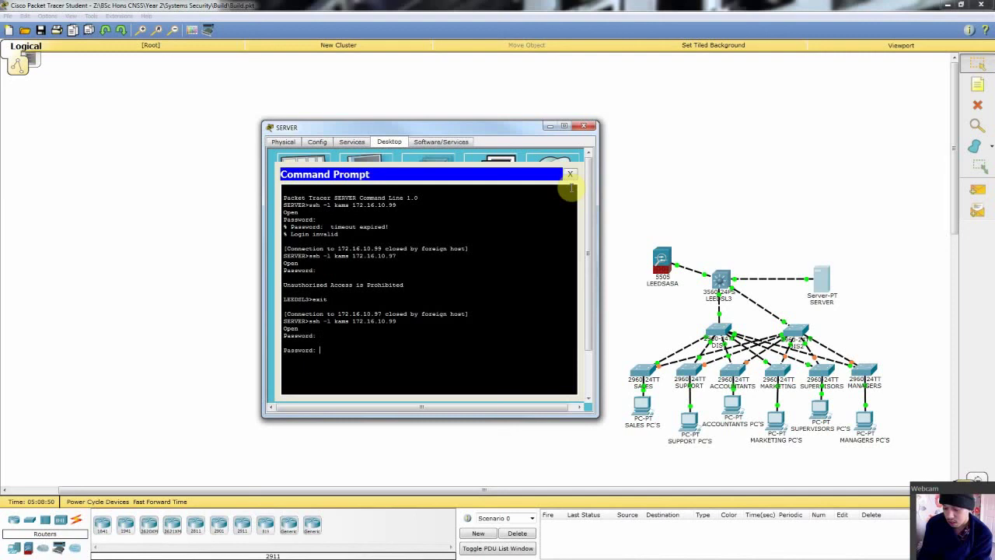
pyautogui.press('Return')
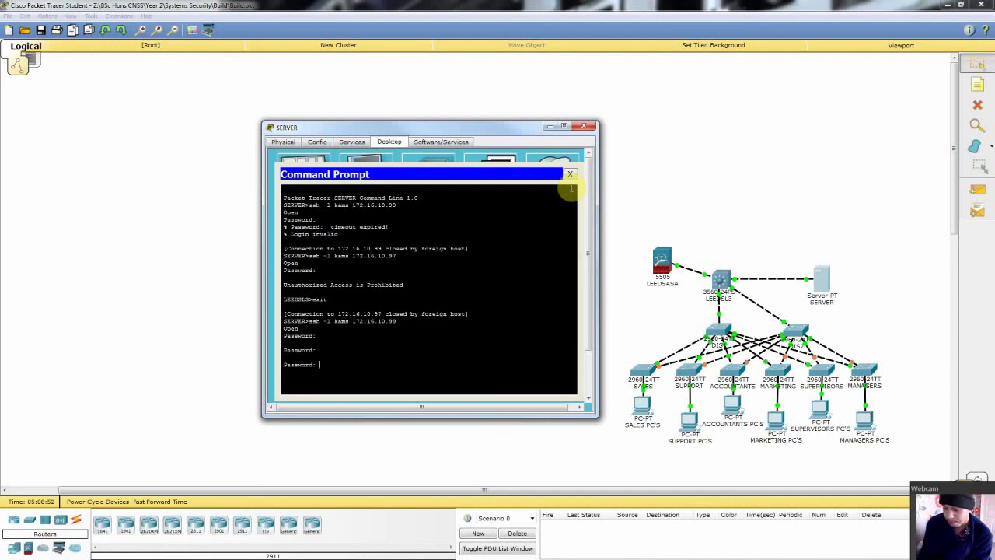
pyautogui.press('Return')
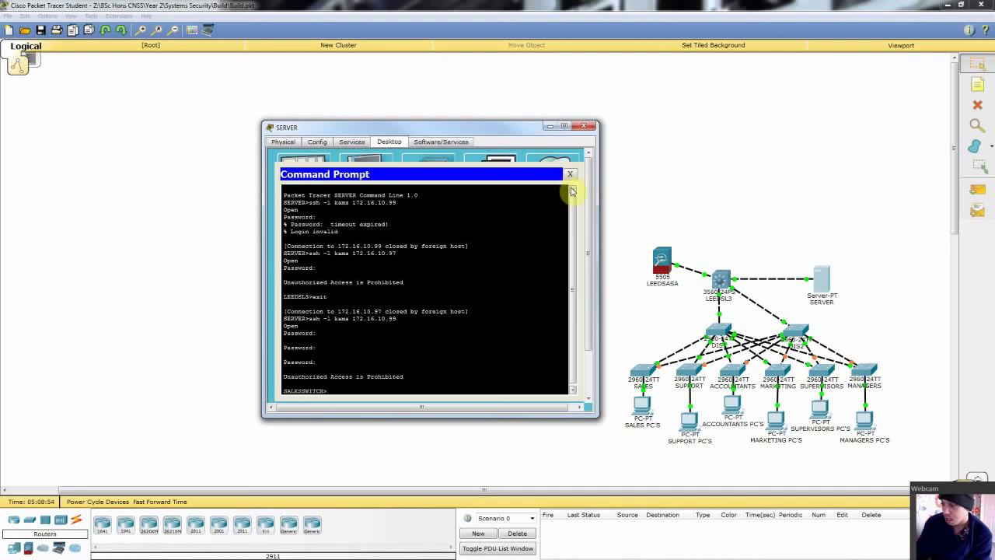
pyautogui.write('exit')
pyautogui.press('Return')
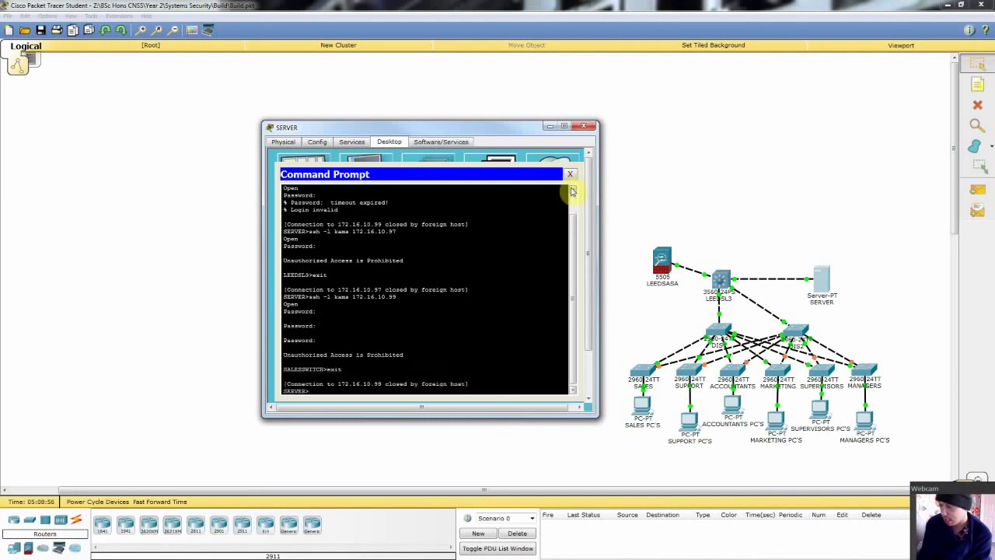
pyautogui.click(584, 127)
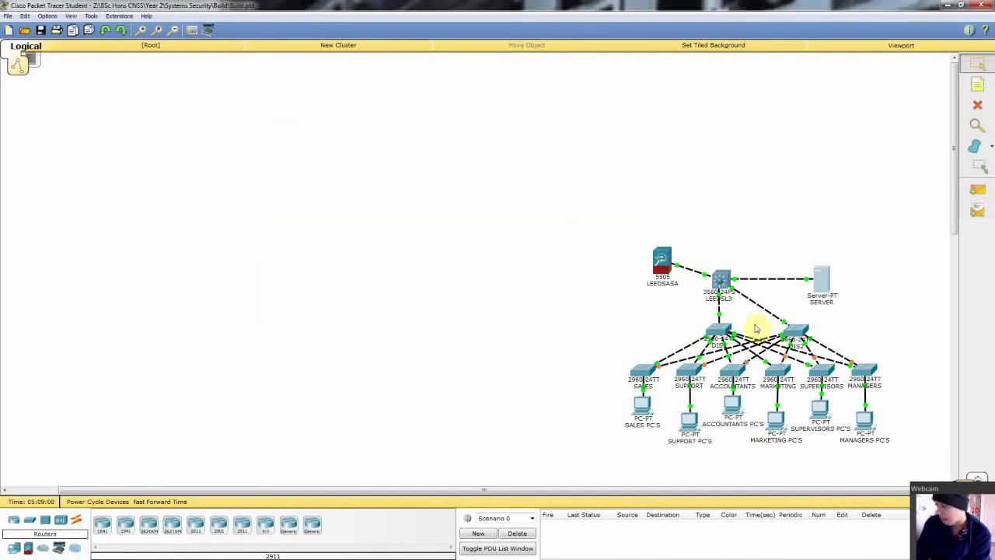
# Leave configuration mode on LEEDSL3's CLI with end
pyautogui.click(721, 278)
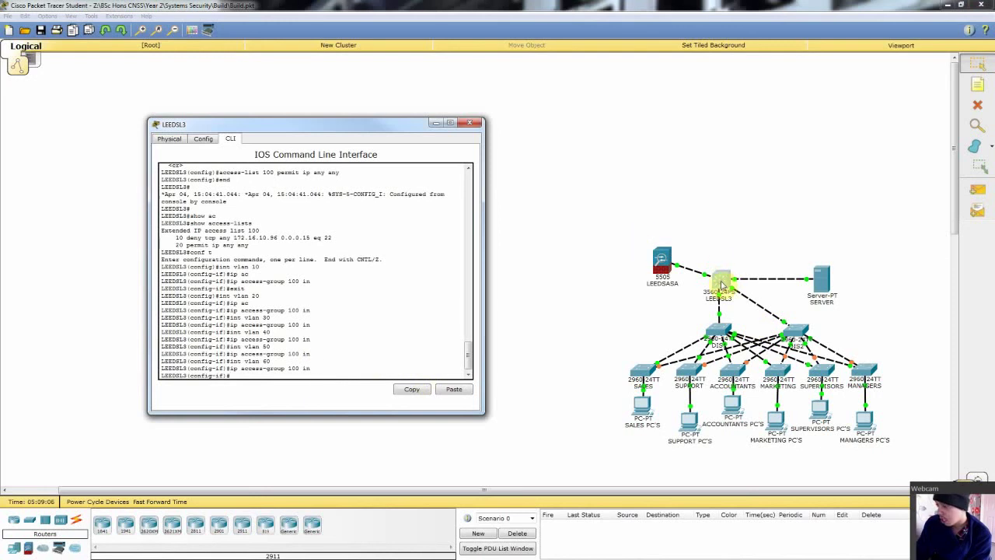
pyautogui.click(722, 284)
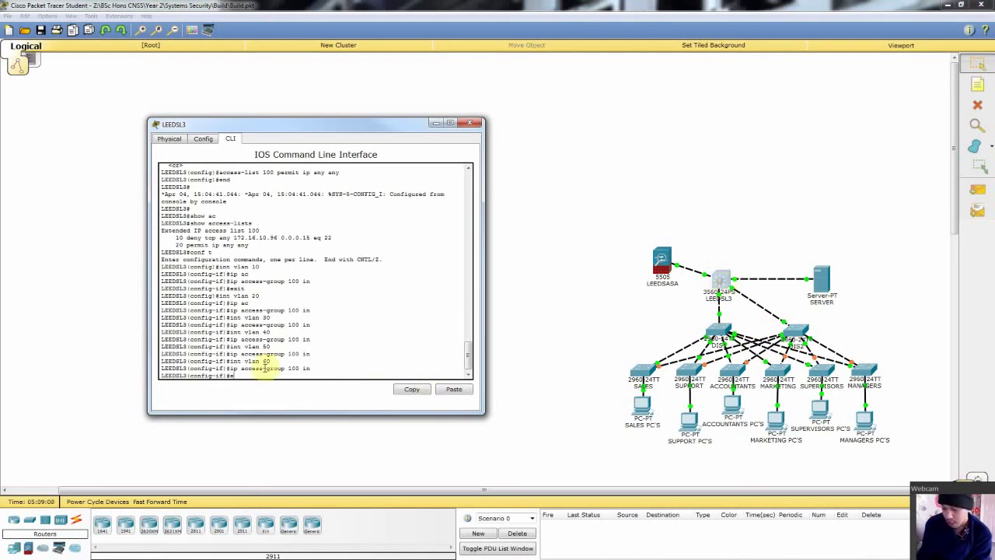
pyautogui.write('if)#e')
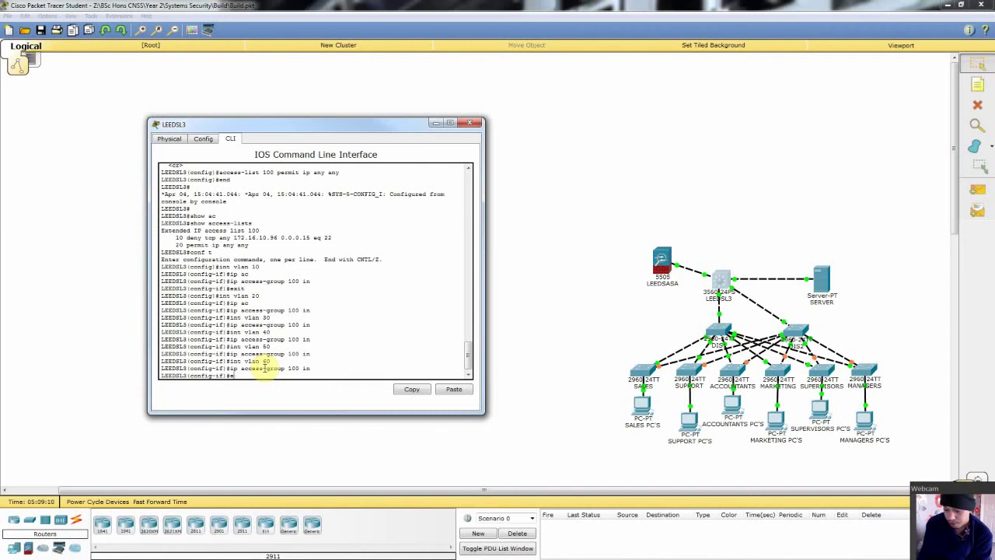
pyautogui.write('nd')
pyautogui.press('Return')
pyautogui.press('Return')
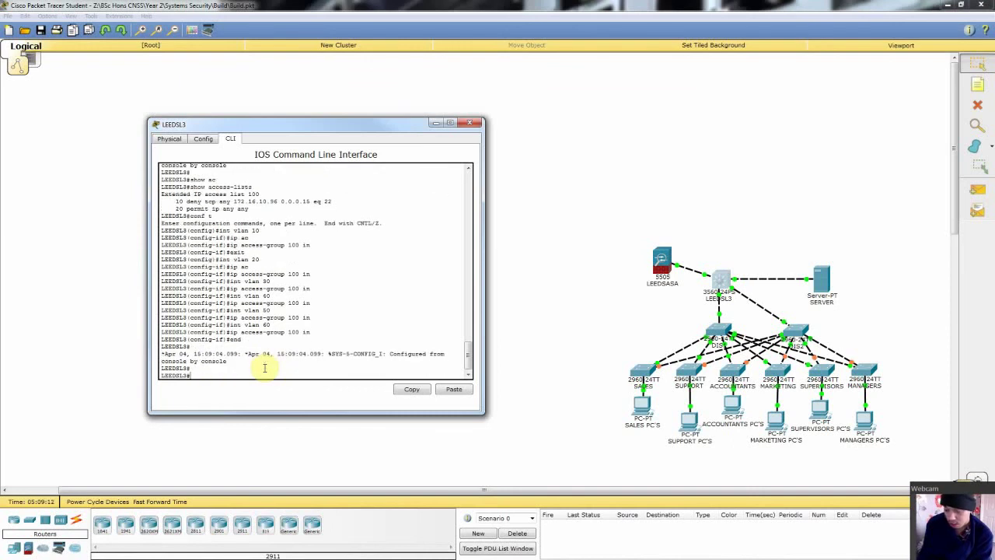
# Show access-lists (36 port 22 deny matches, 11 permit ip any any), then enter an SSH command to 172.16.10.99
pyautogui.write('sho')
pyautogui.press('Tab')
pyautogui.write('a')
pyautogui.press('Tab')
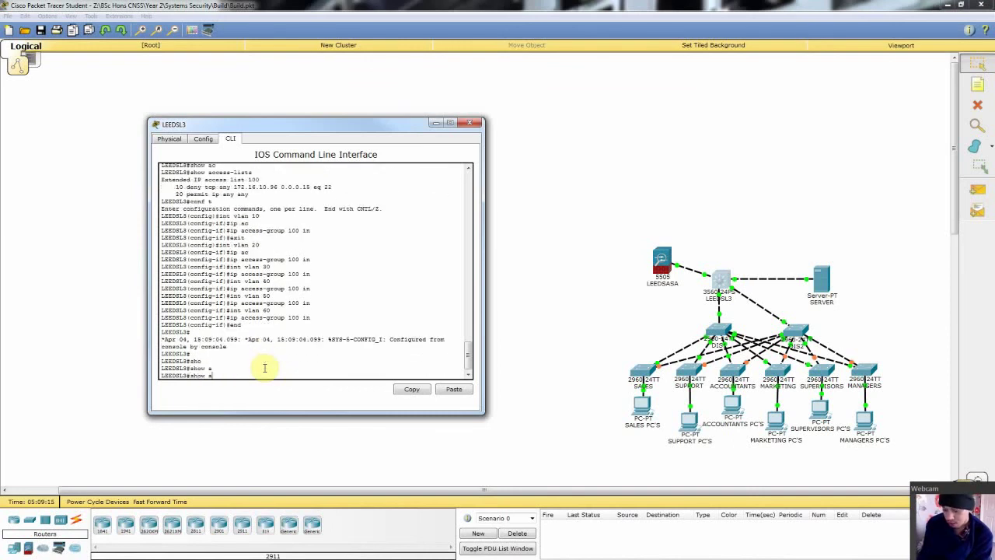
pyautogui.write('cc')
pyautogui.press('Tab')
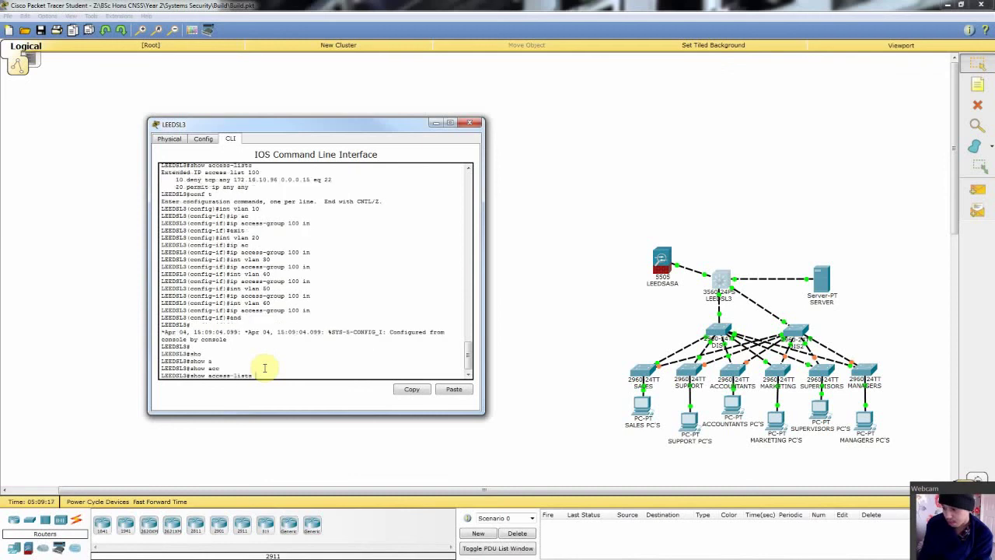
pyautogui.press('Return')
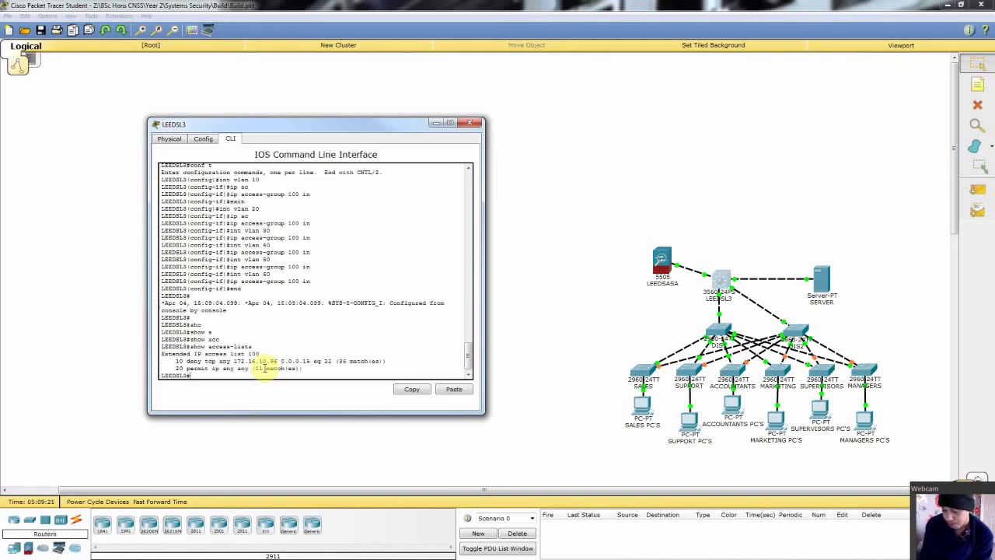
pyautogui.write('ssh')
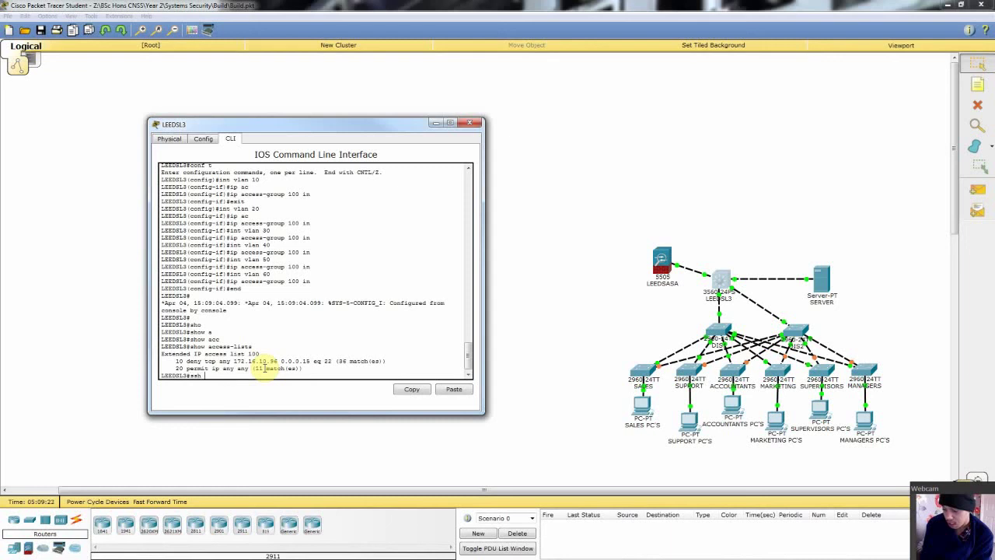
pyautogui.write(' ?')
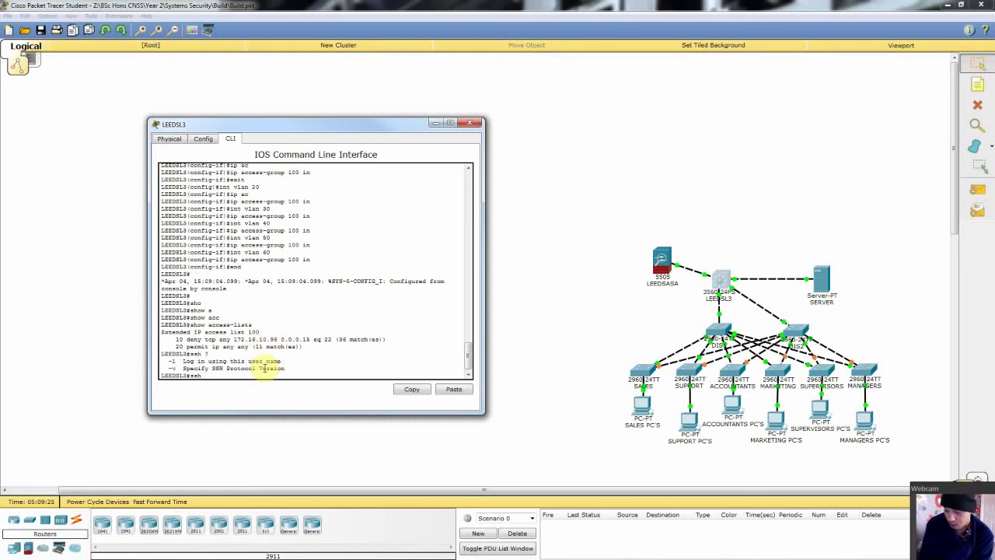
pyautogui.write('-l ')
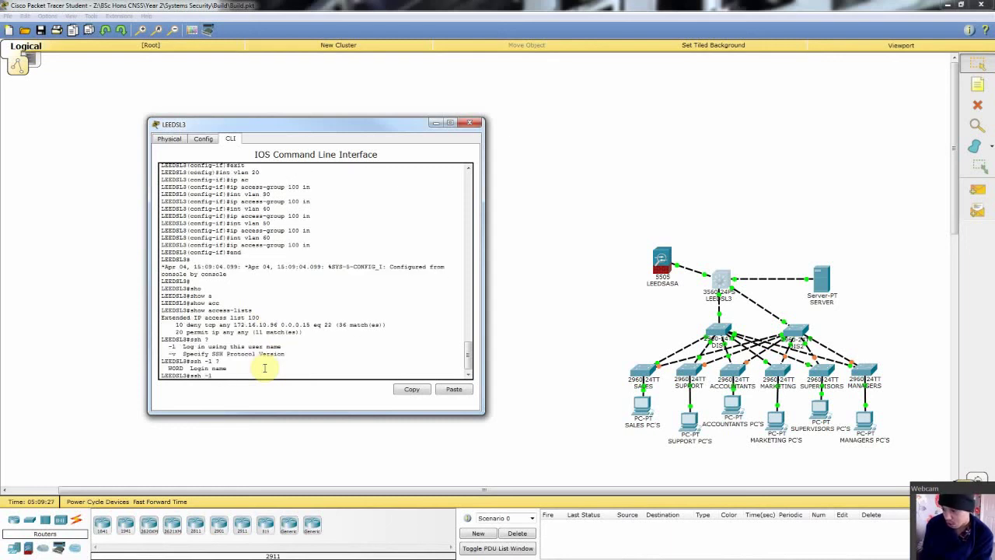
pyautogui.write('?kams ?')
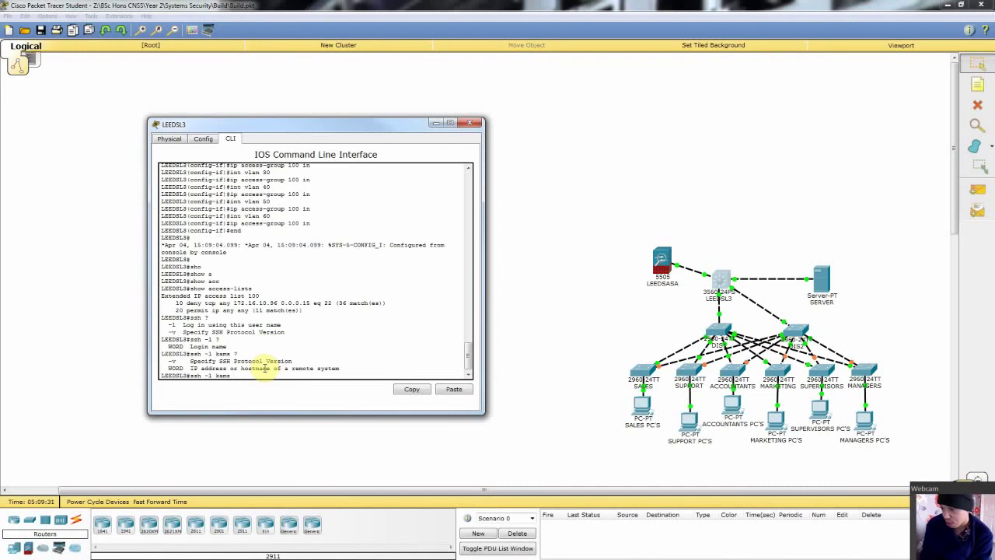
pyautogui.write('1')
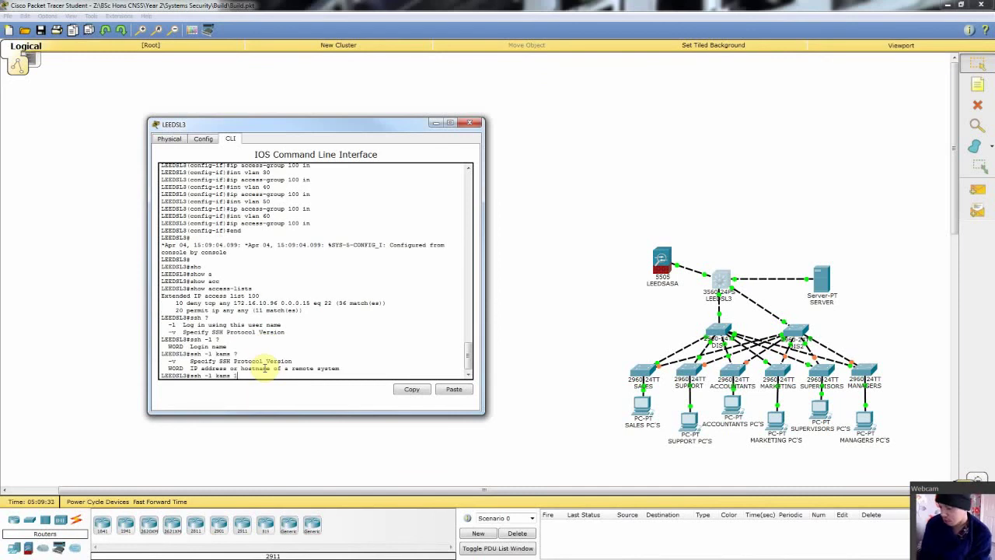
pyautogui.write('72.16')
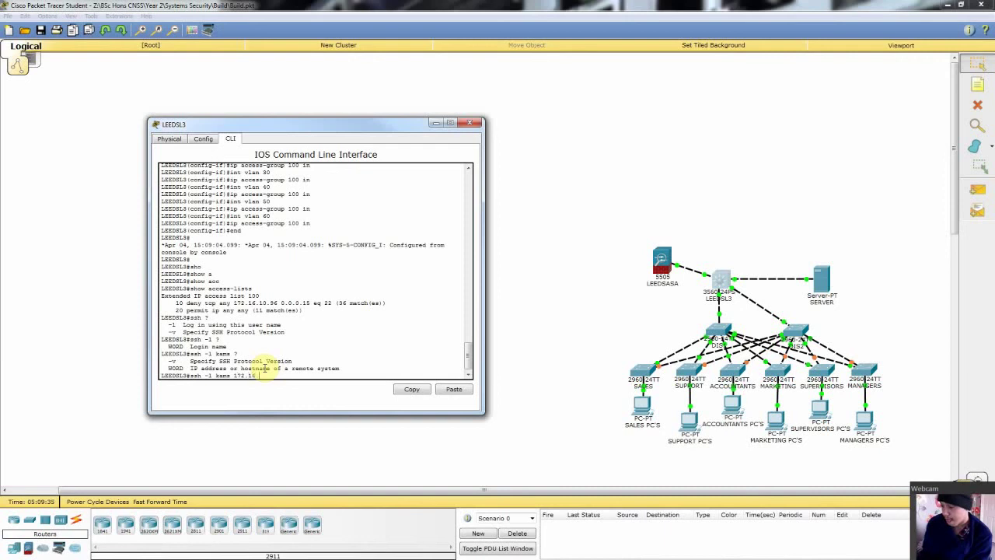
pyautogui.write('.10')
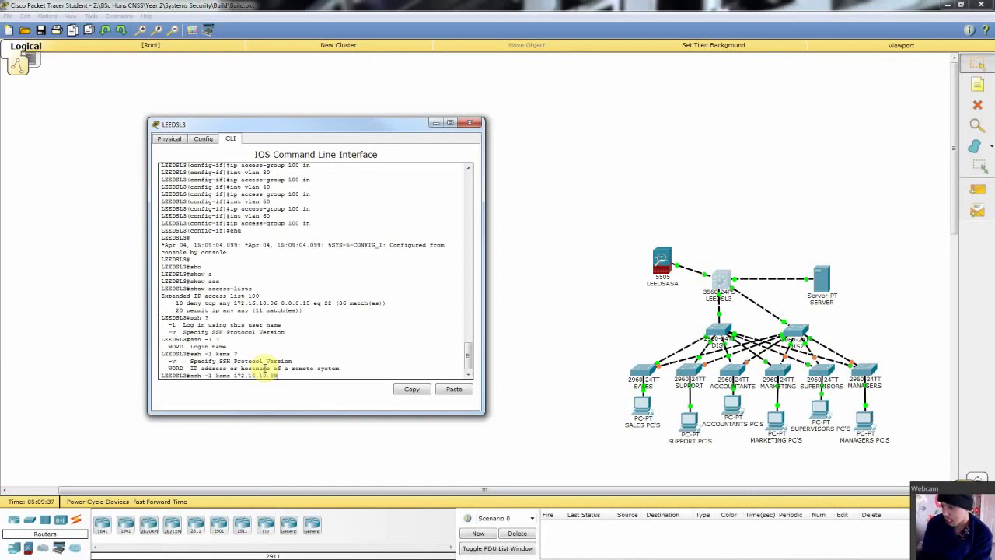
pyautogui.write('.99')
# SSH from LEEDSL3 into SALESSWITCH at 172.16.10.99, enter the password, then exit back to LEEDSL3
pyautogui.press('Return')
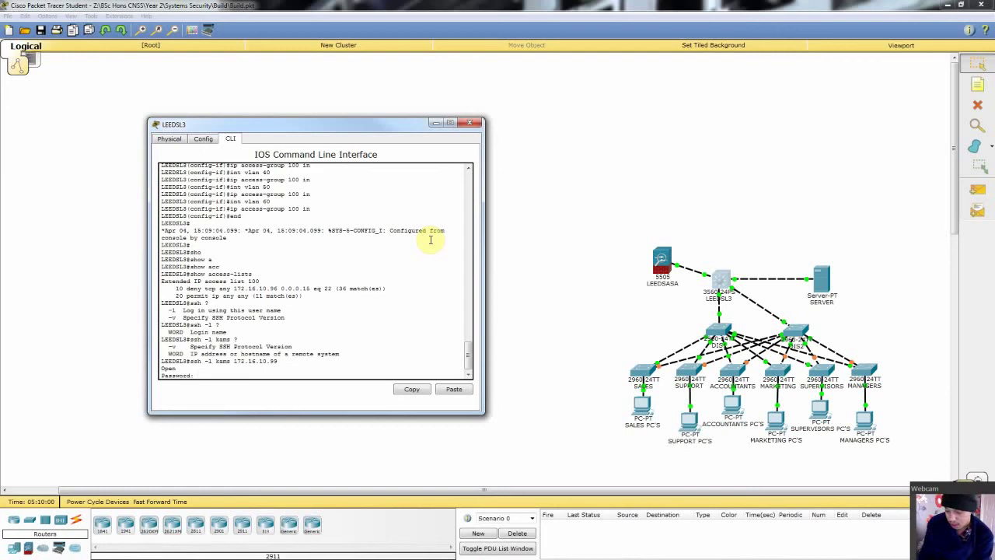
pyautogui.press('Return')
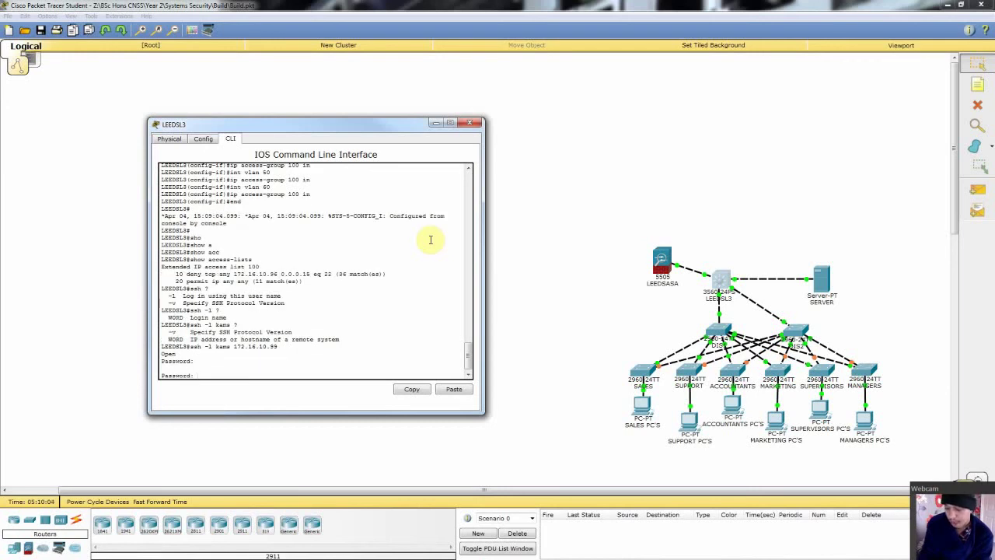
pyautogui.press('Return')
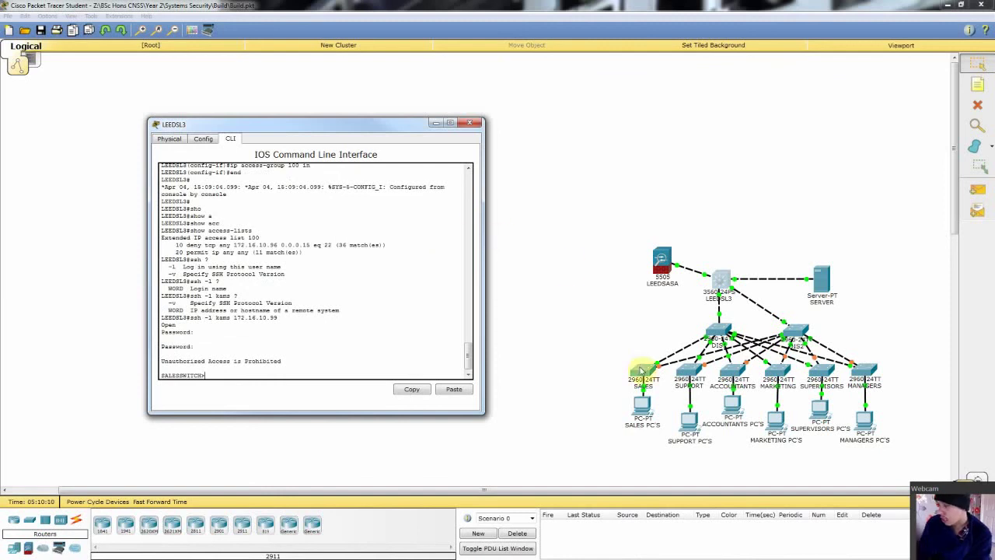
pyautogui.write('exit')
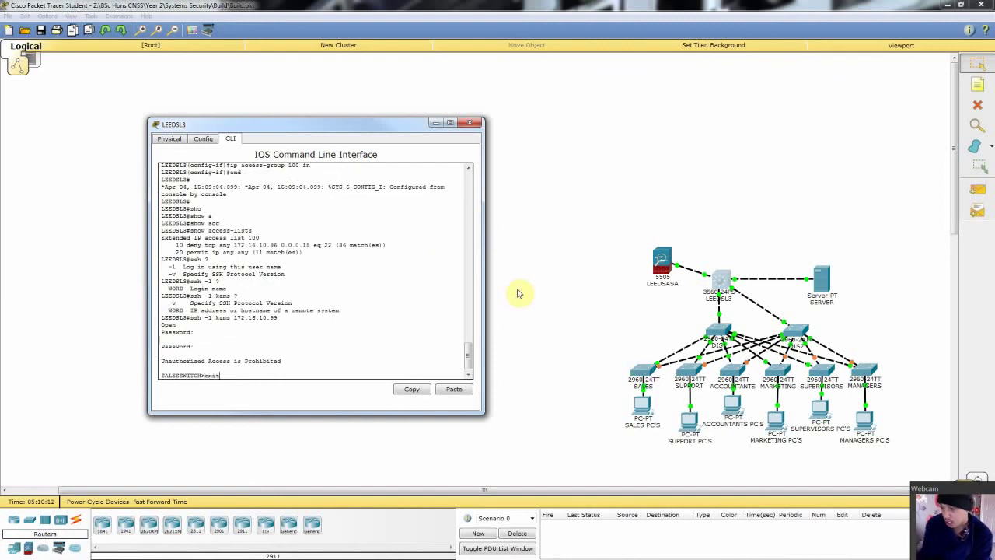
pyautogui.press('Return')
pyautogui.press('Return')
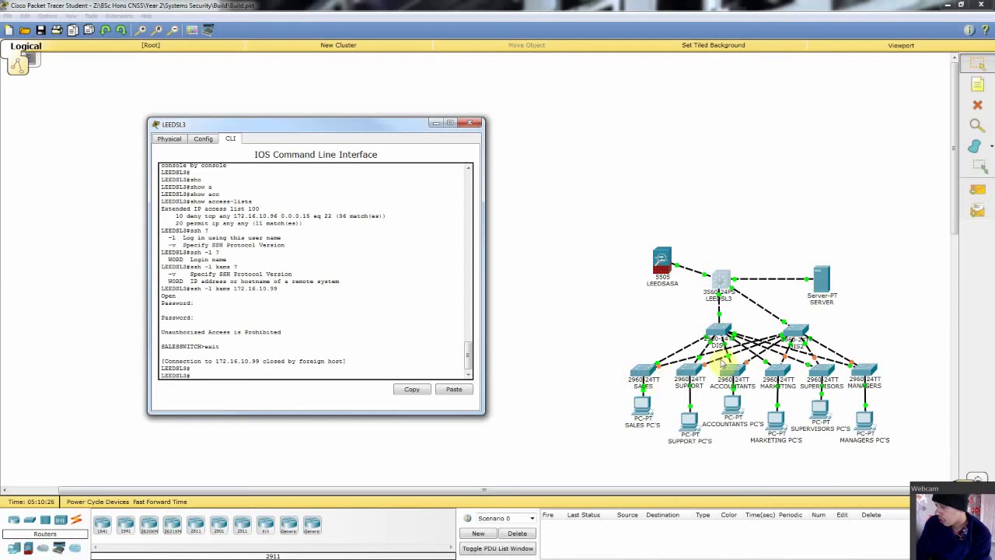
pyautogui.click(723, 278)
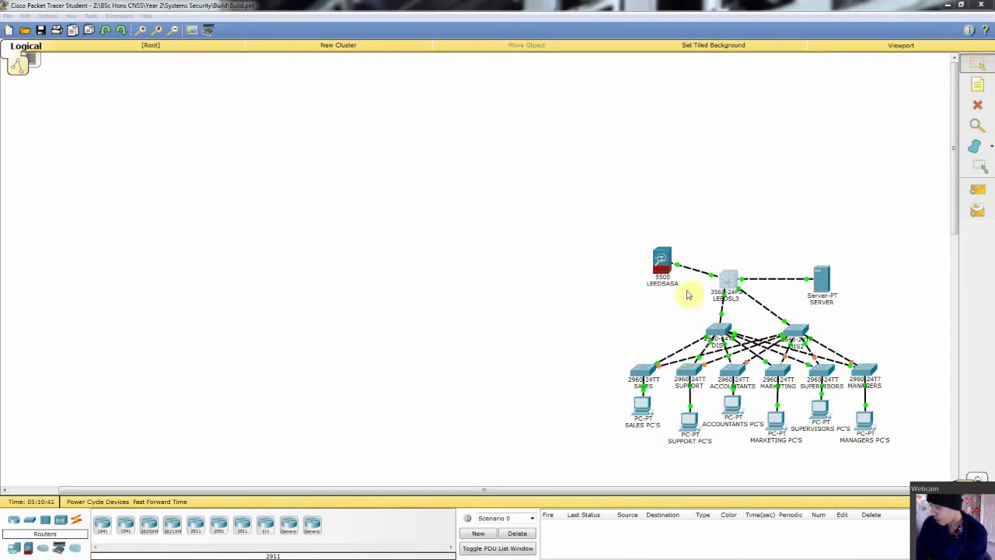
pyautogui.click(750, 249)
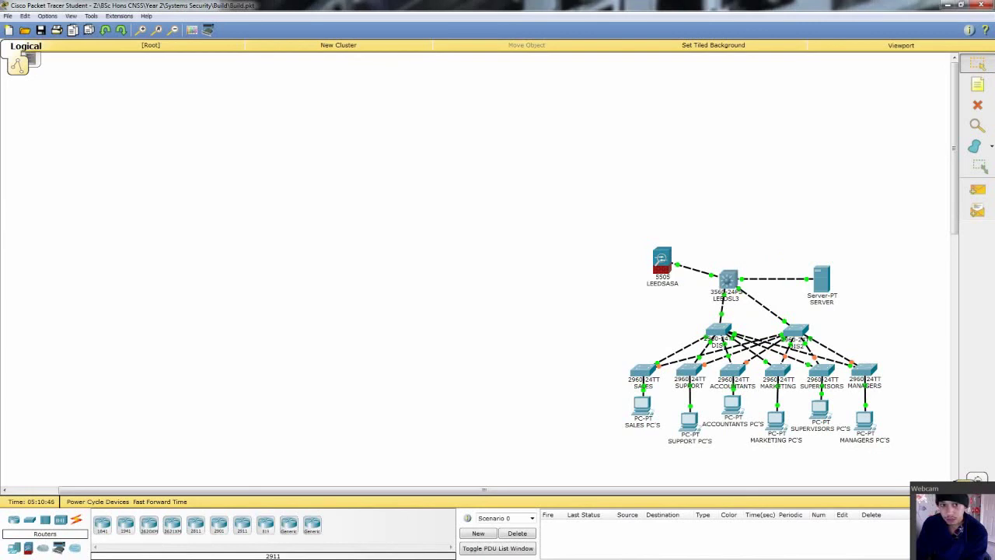